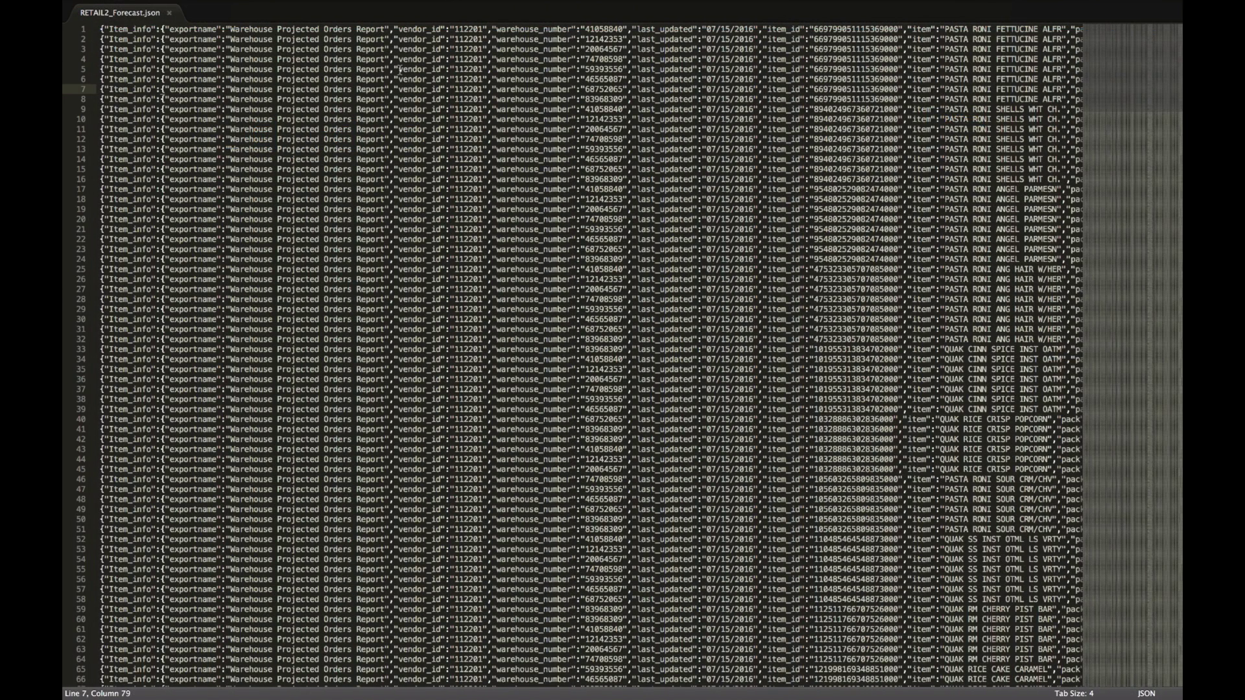
- Mark a vendor_id value, inspect the first record's JSON, and preview unnesting the forecast keys
left_click_drag(400, 69, 475, 69)
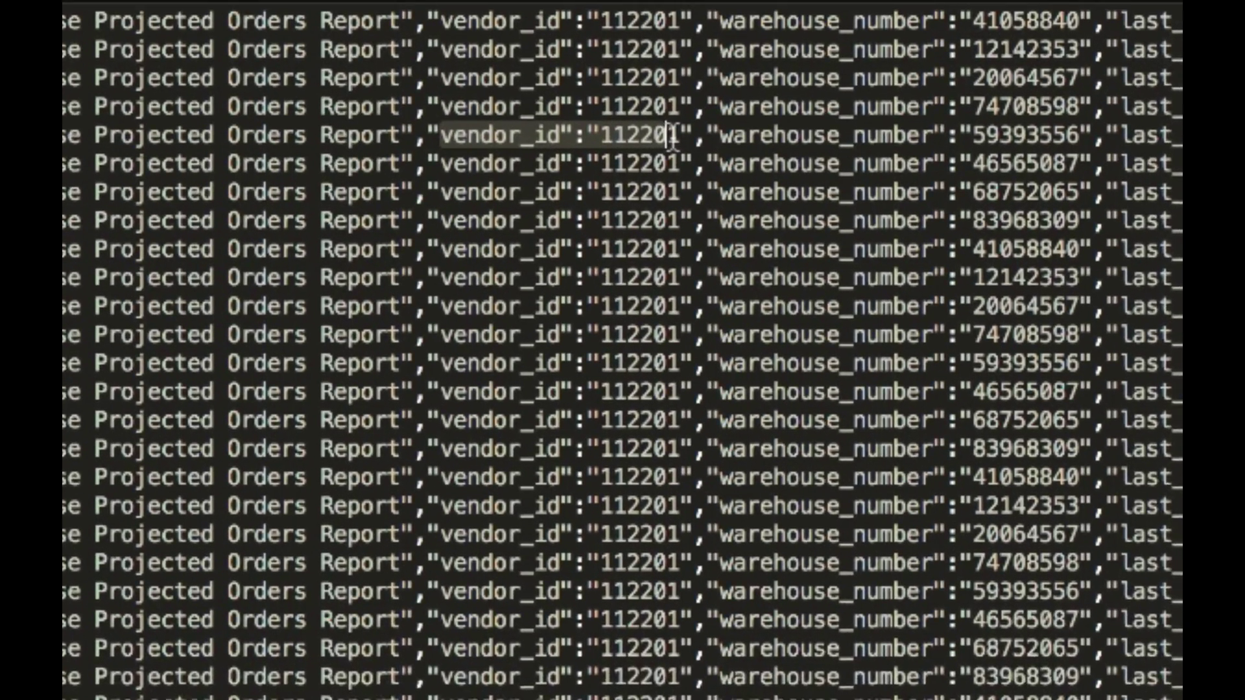
left_click_drag(597, 115, 616, 115)
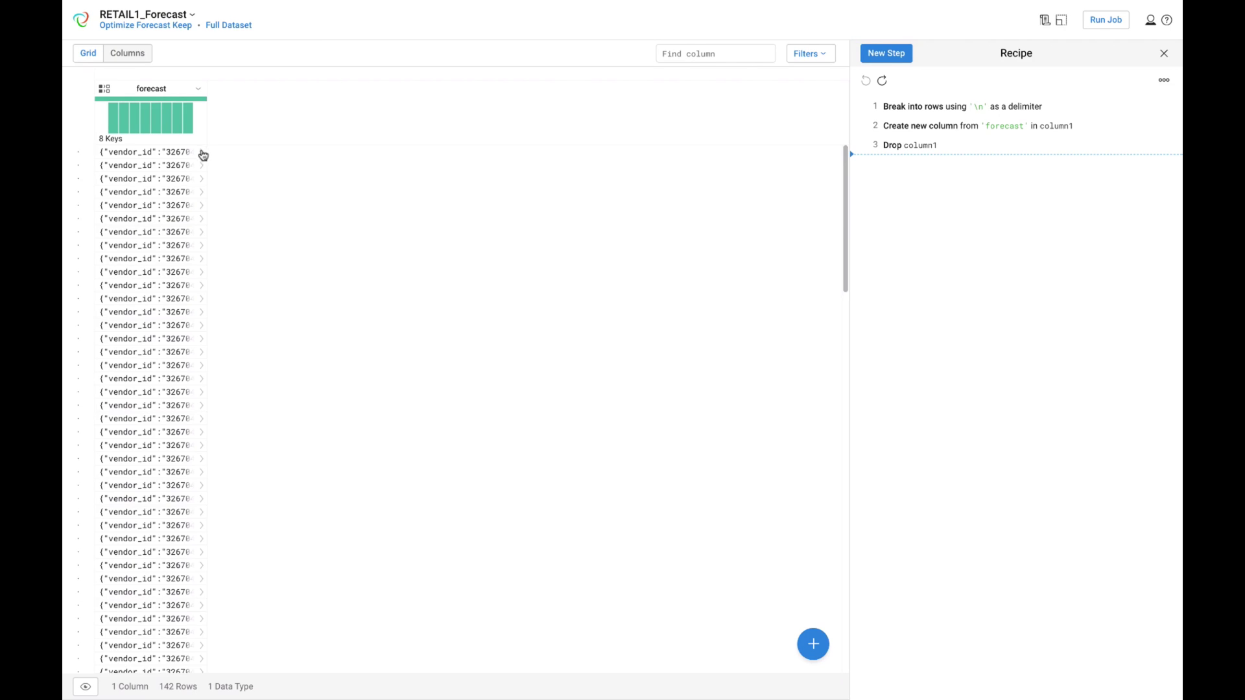
left_click(203, 155)
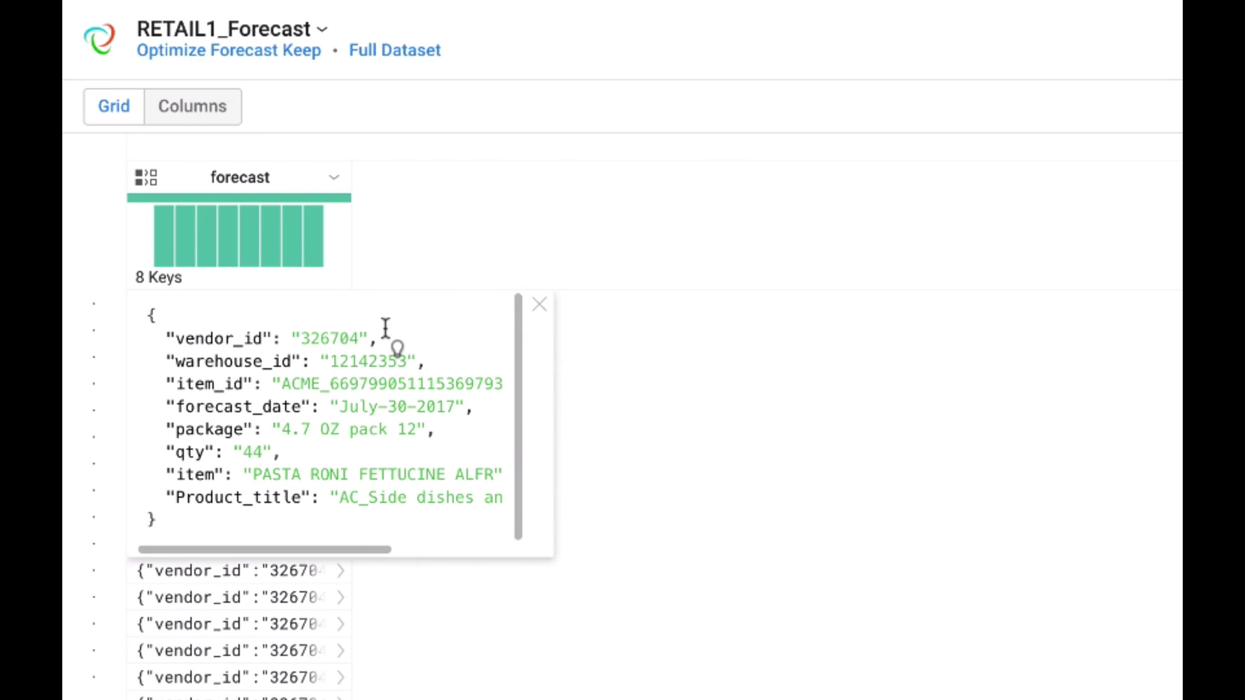
left_click(541, 308)
mouse_move(288, 237)
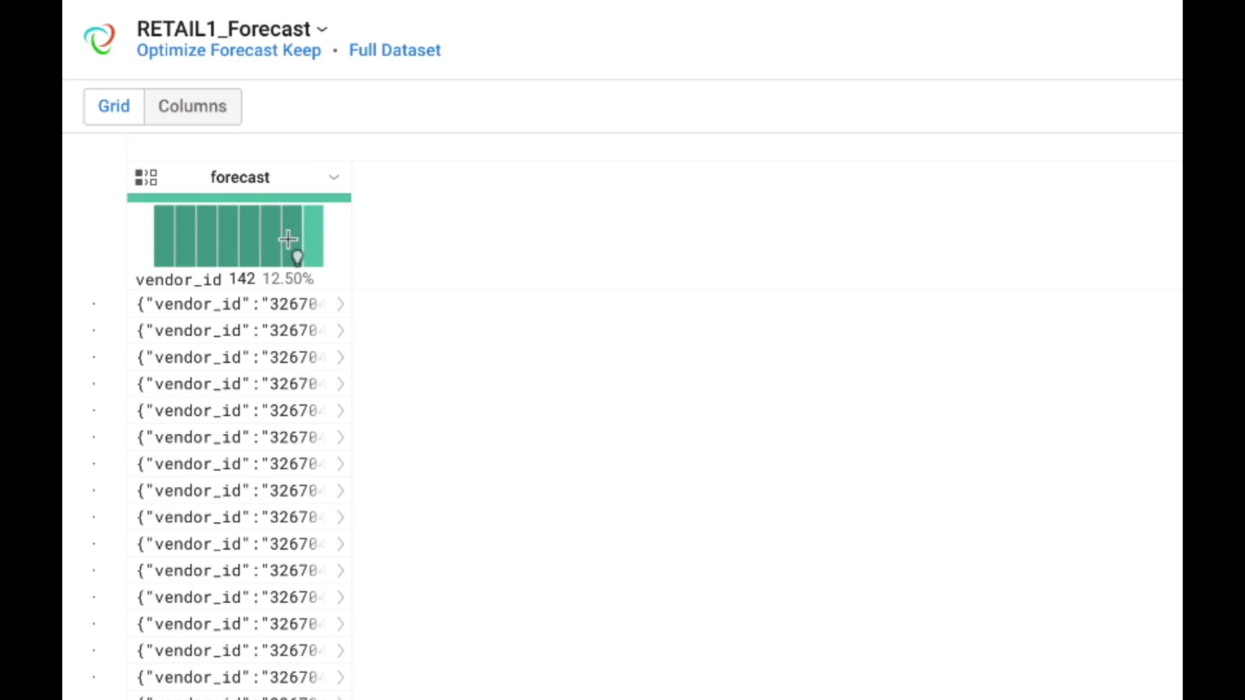
left_click(312, 239)
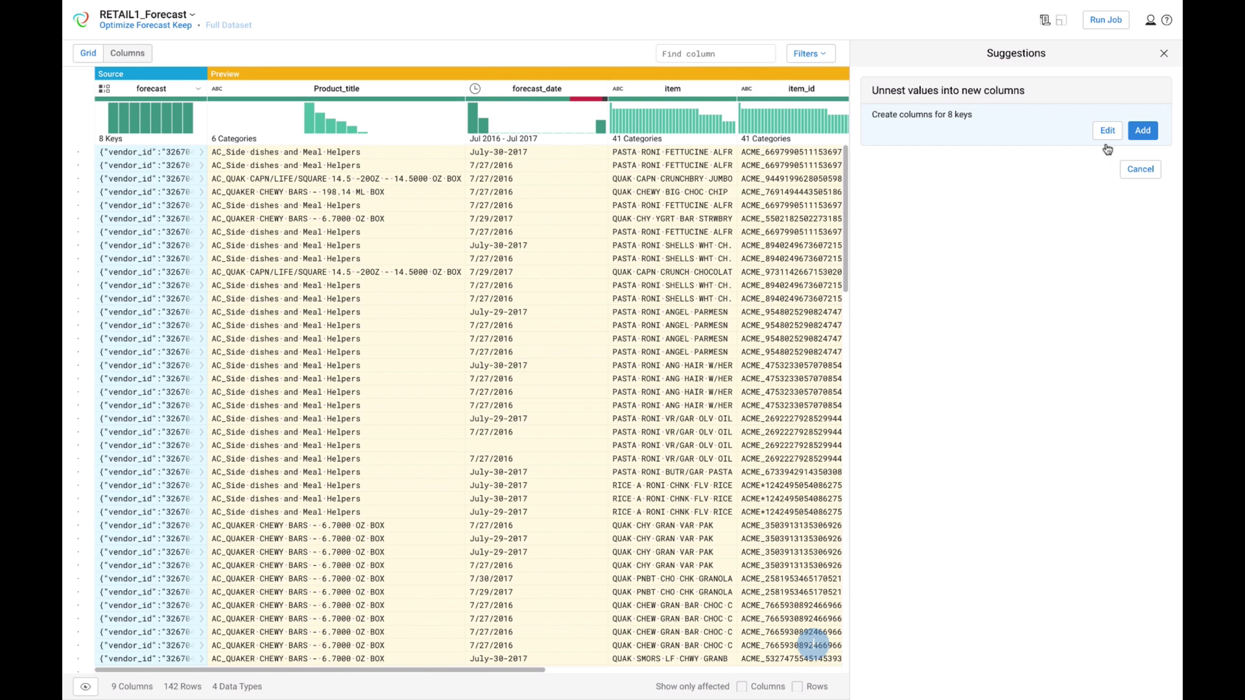
- Unnest the forecast keys into columns and highlight forecast_date's 33 mismatched rows
left_click(1144, 131)
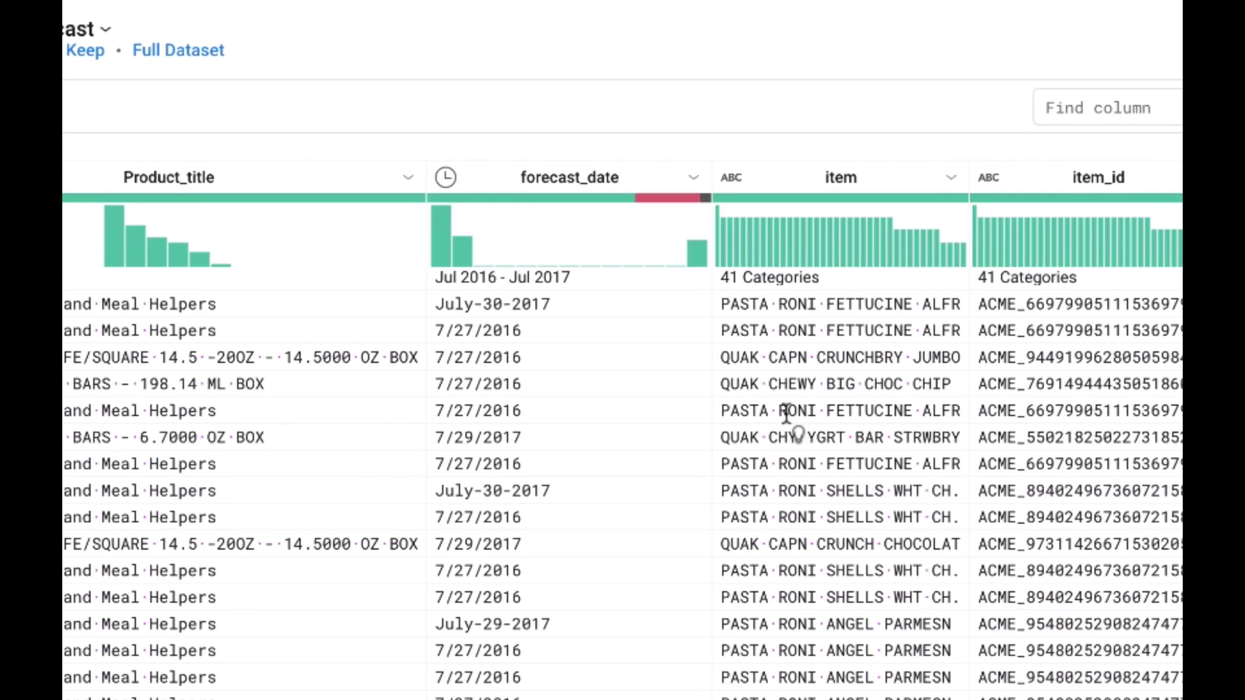
mouse_move(515, 99)
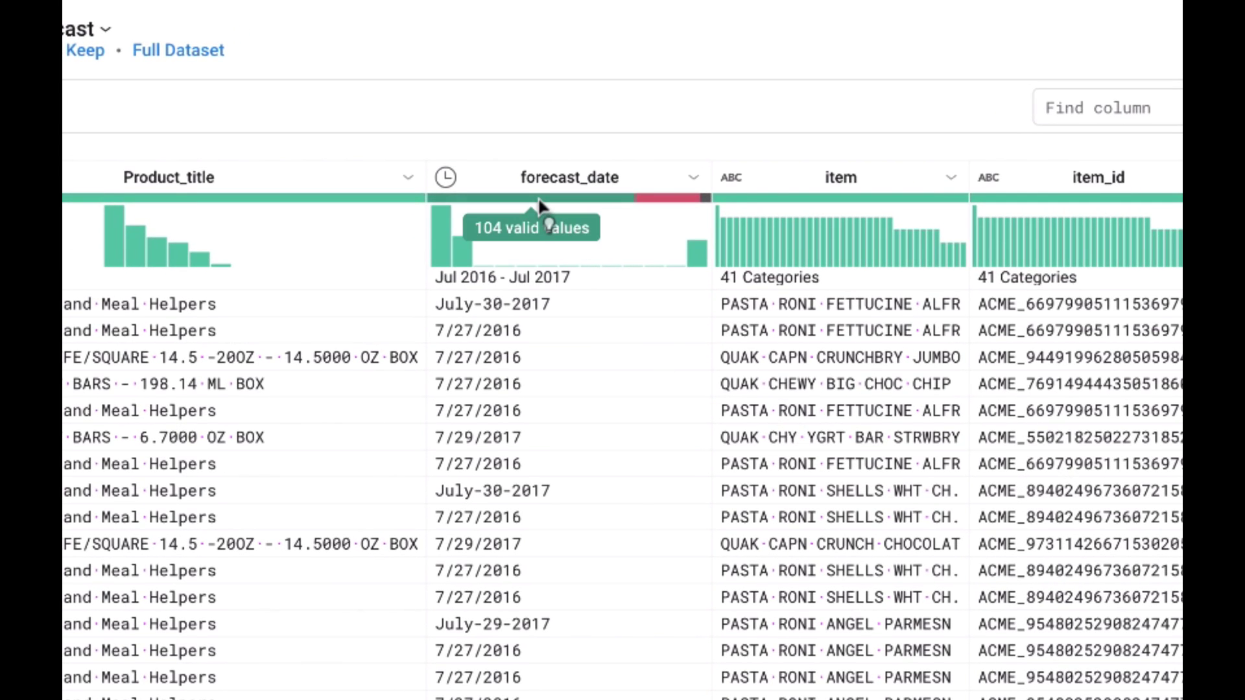
left_click(674, 203)
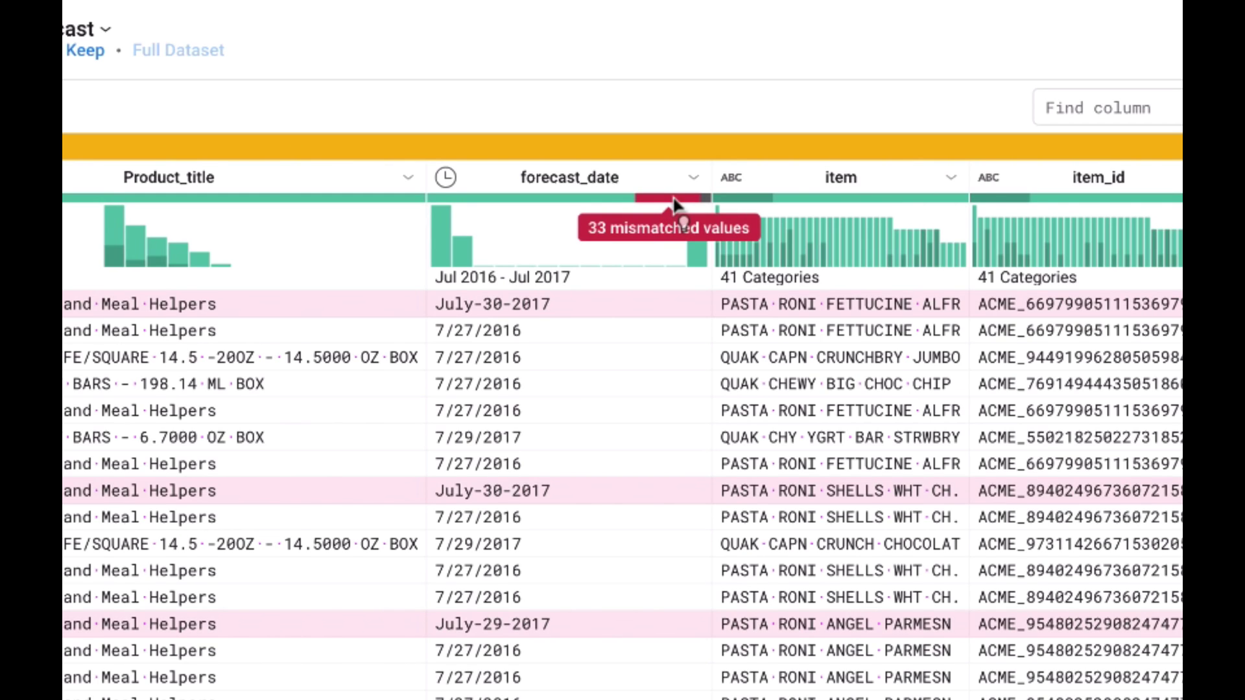
left_click(709, 205)
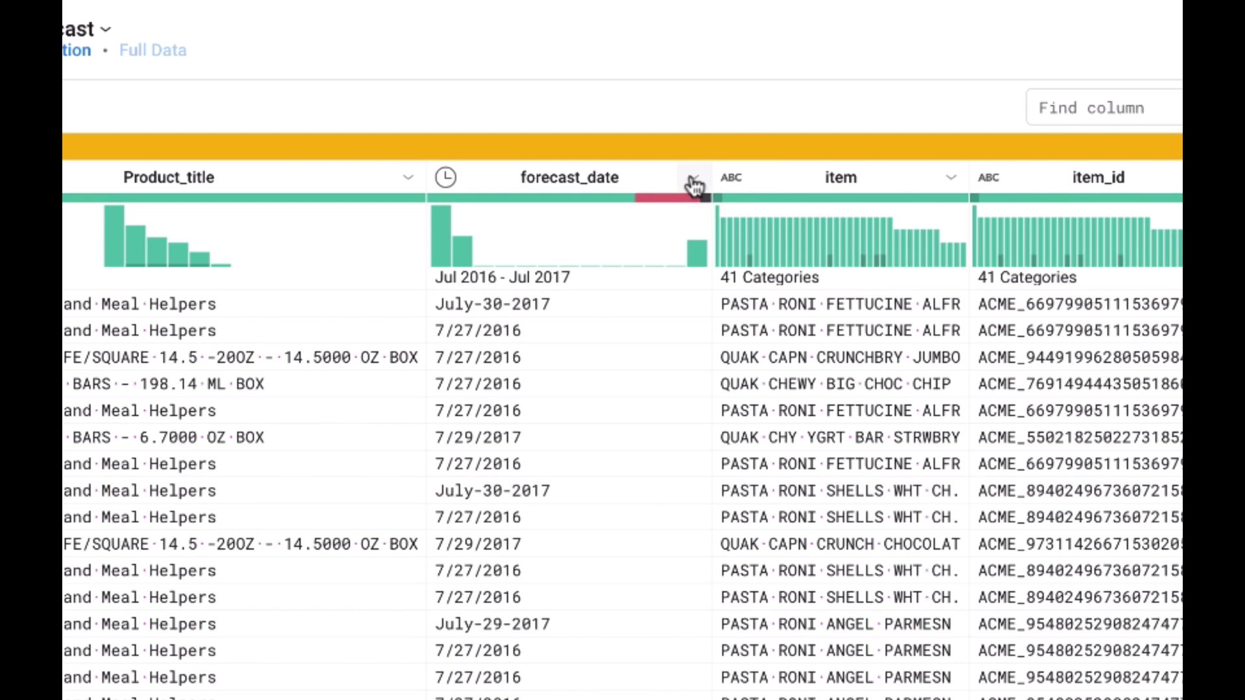
left_click(693, 180)
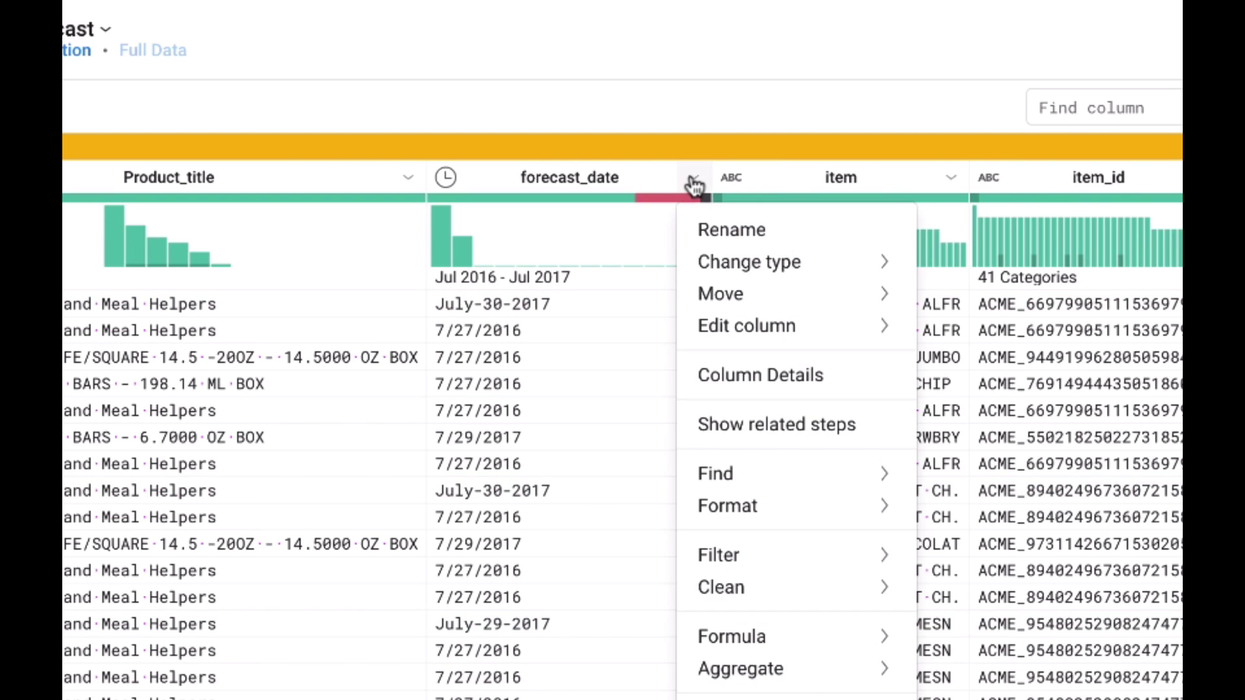
- Convert July-30-2017-style forecast_date values to 7/30/2017, then preview deleting rows missing a date
left_click(711, 377)
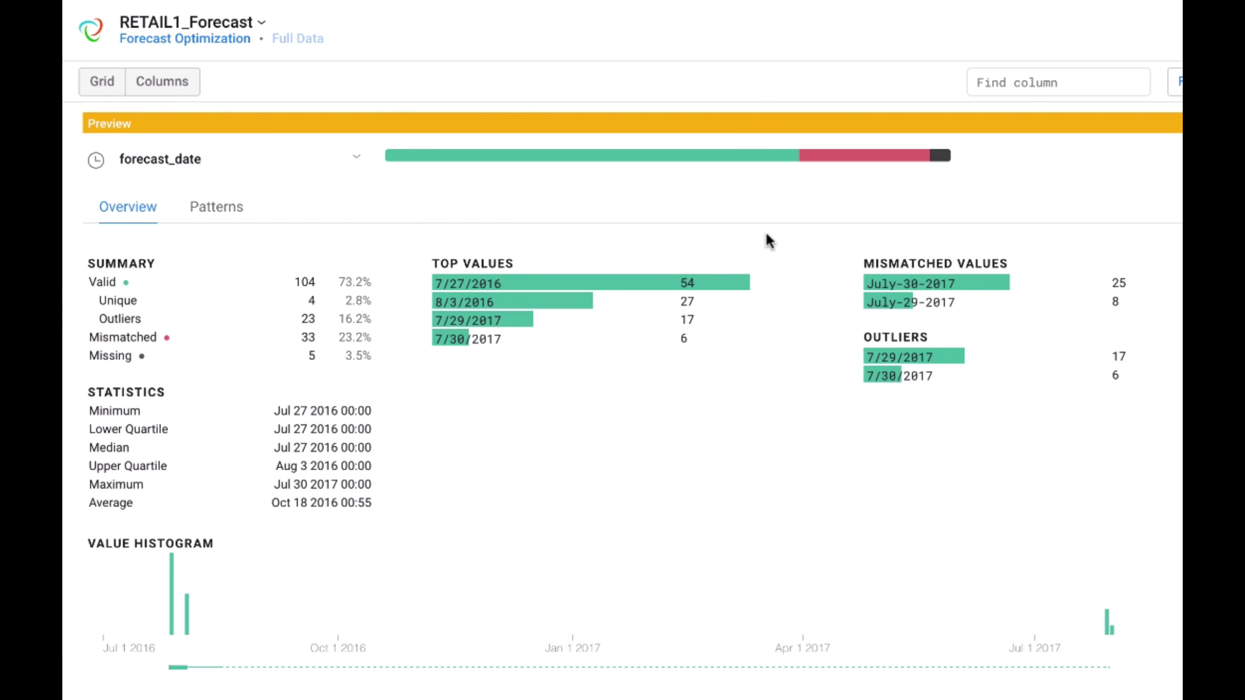
scroll(734, 399, "down", 5)
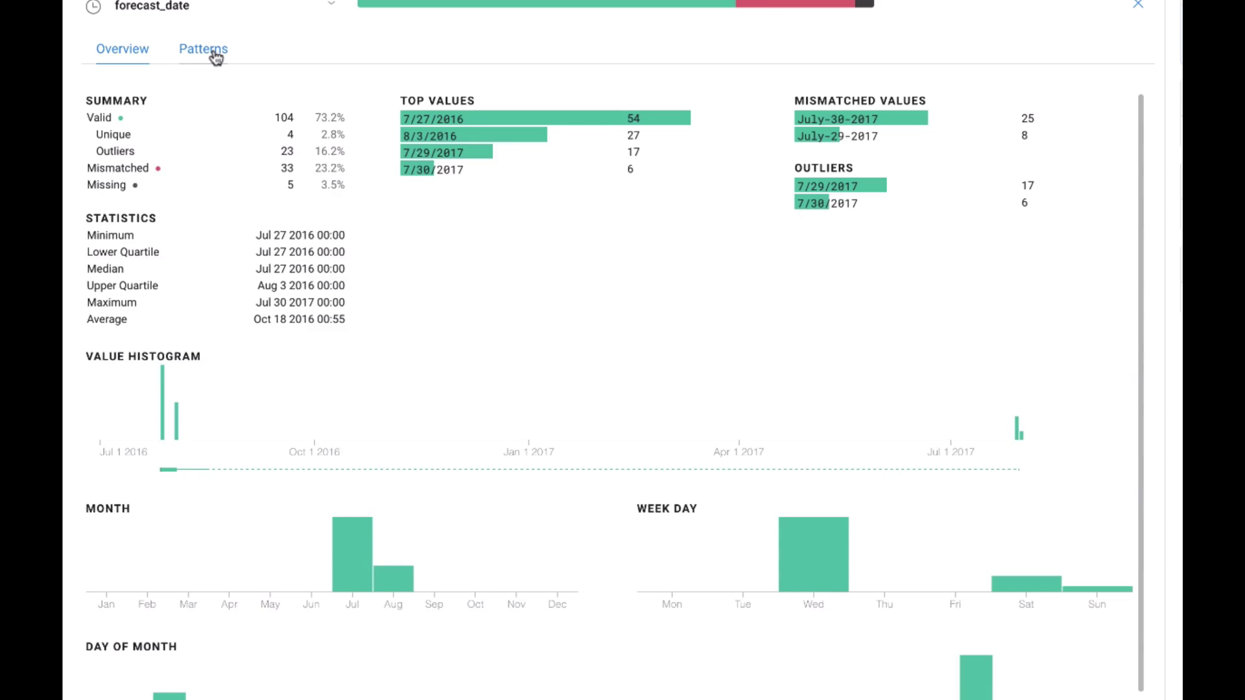
left_click(214, 52)
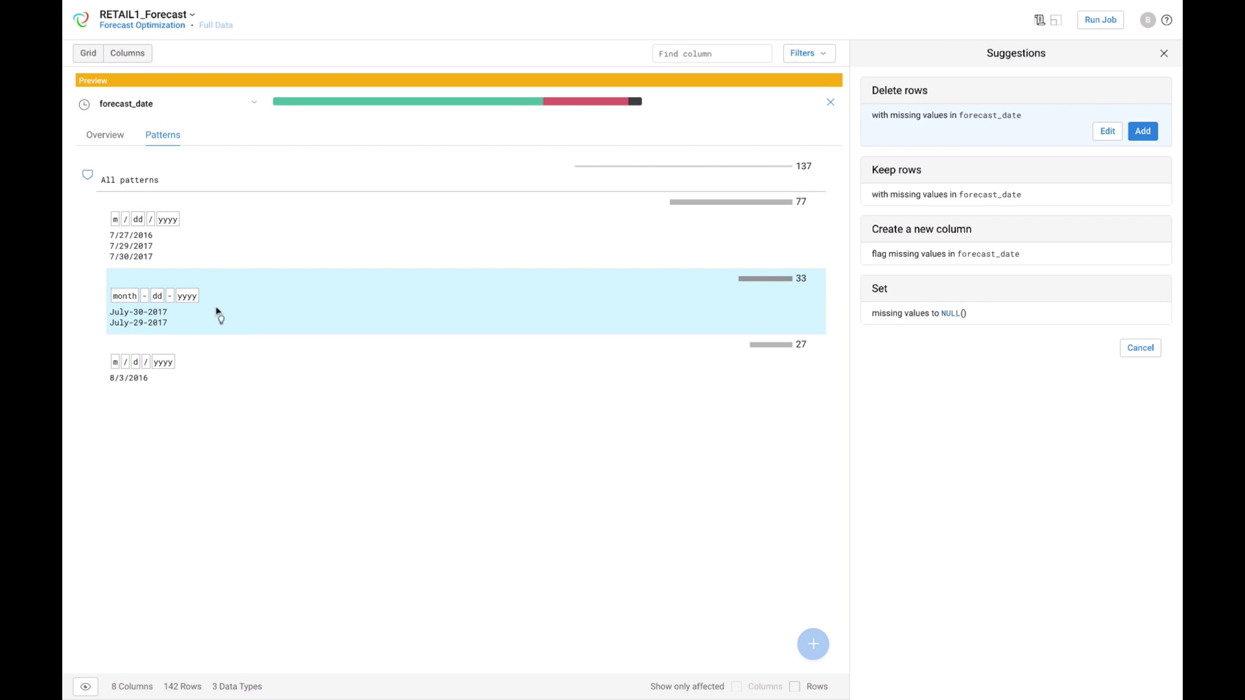
left_click(216, 244)
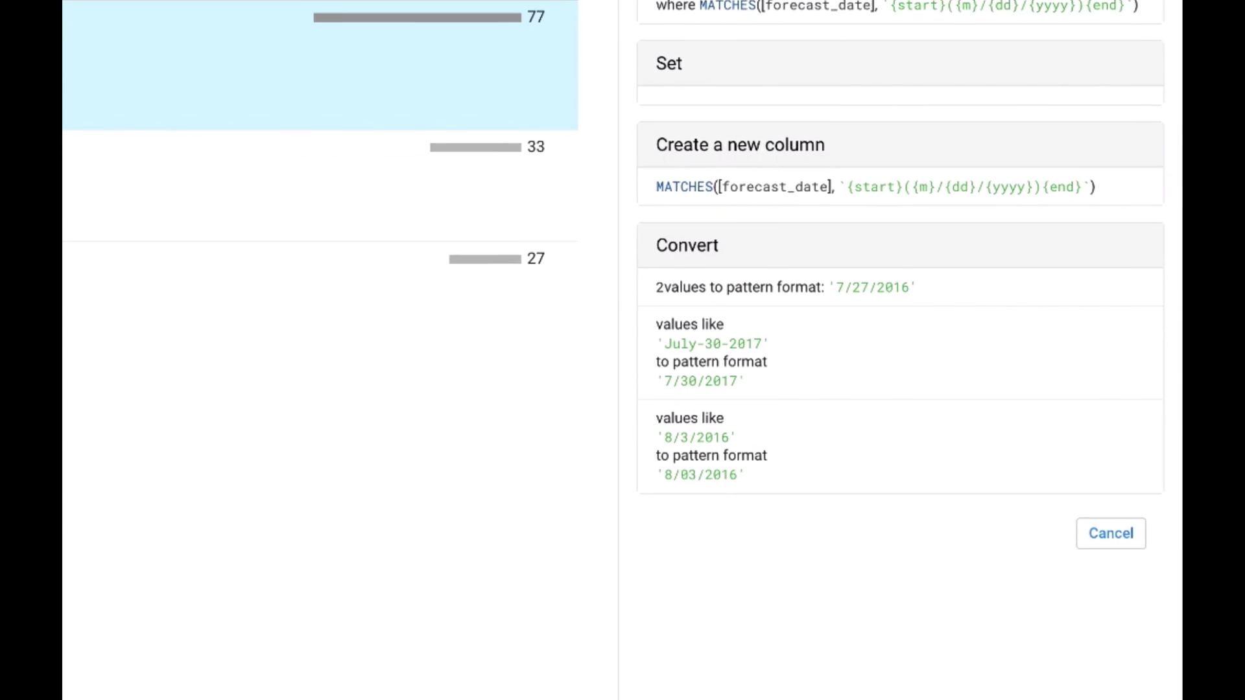
mouse_move(681, 345)
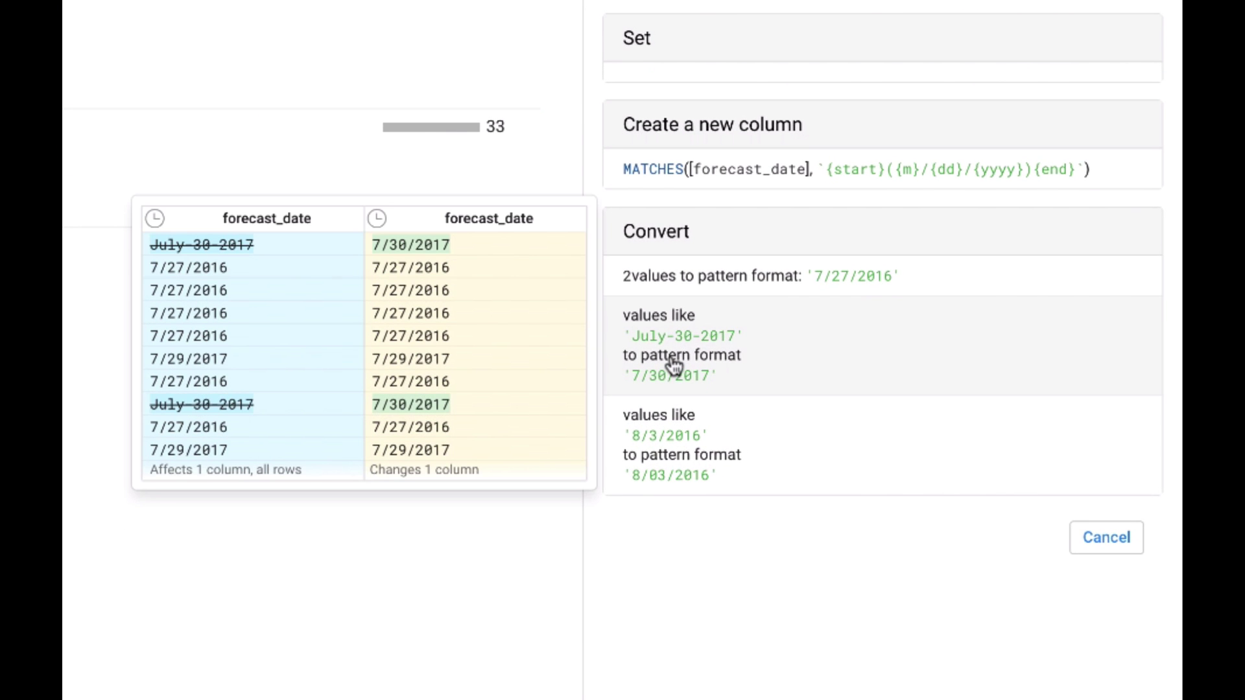
left_click(1111, 389)
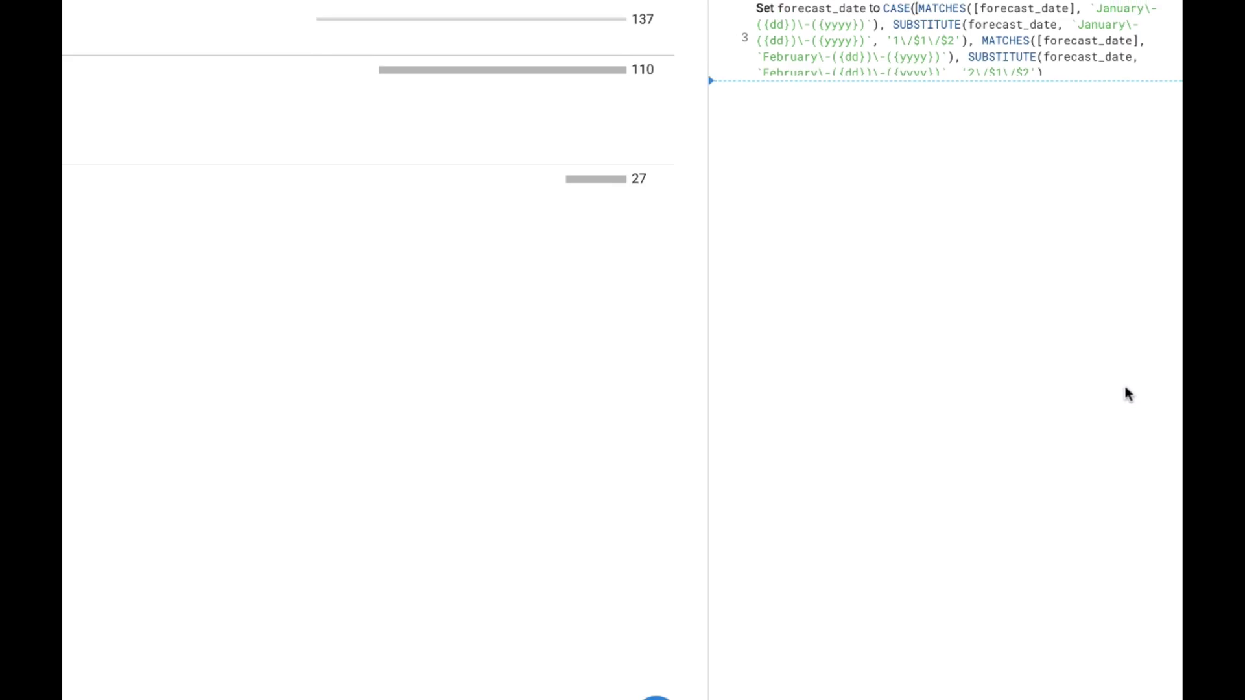
left_click(824, 86)
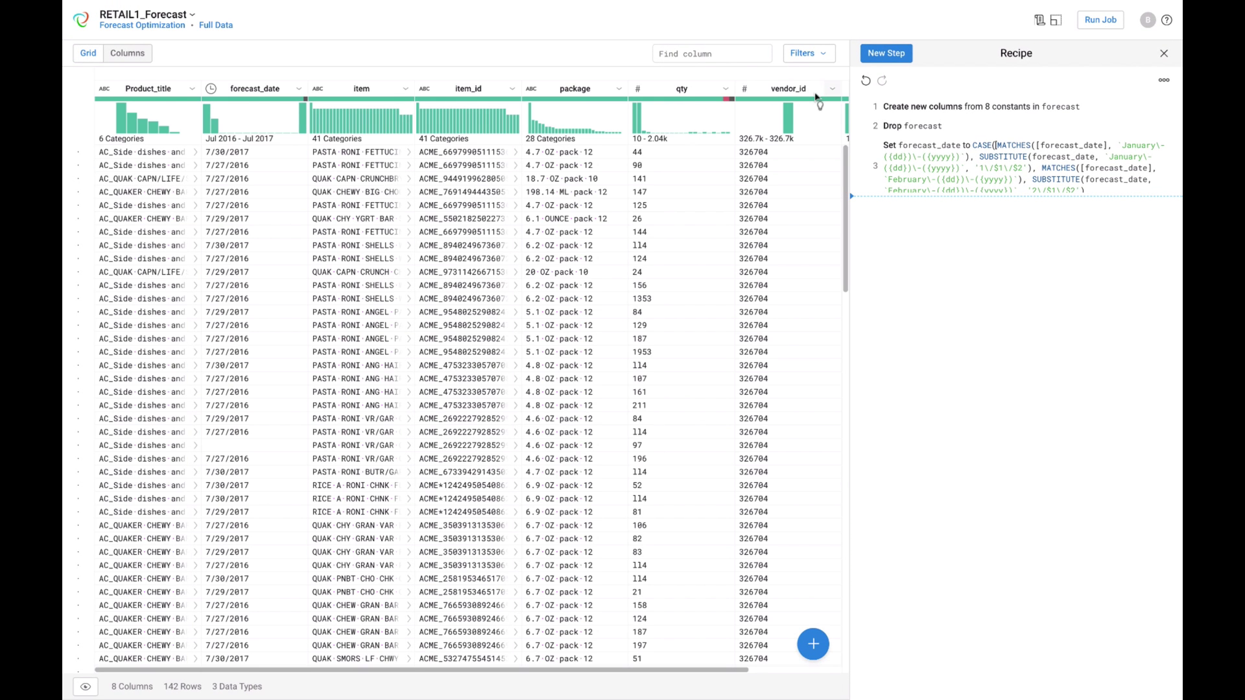
left_click(306, 100)
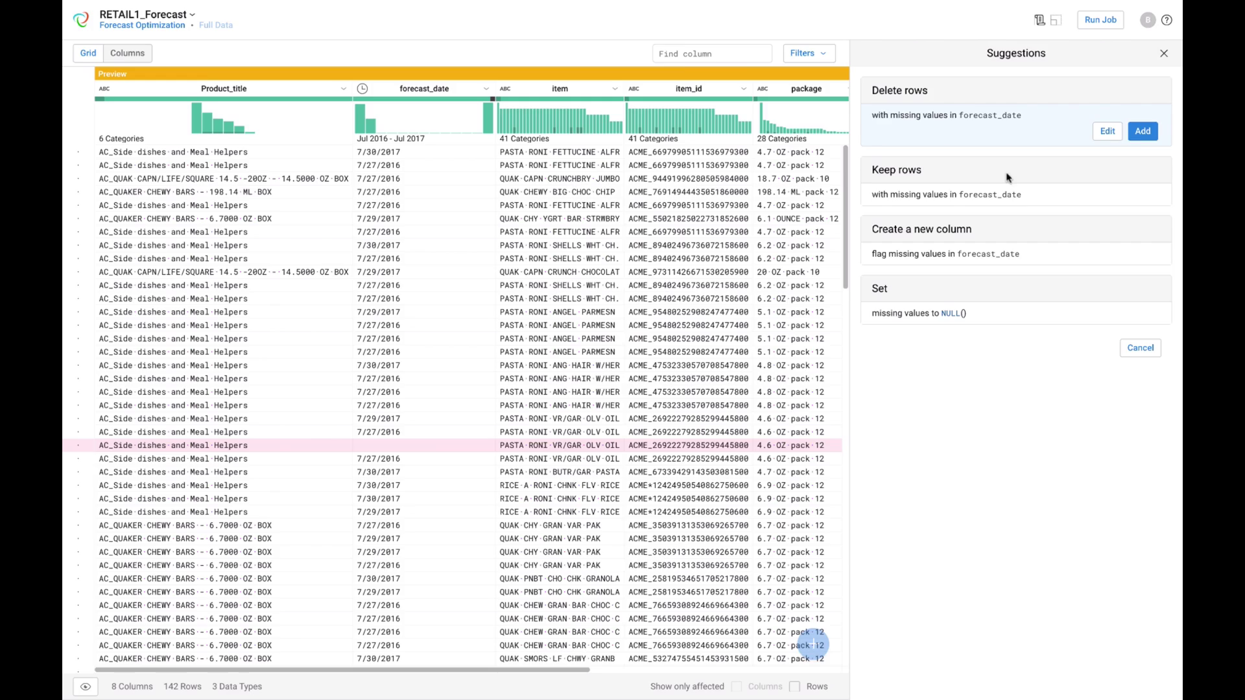
- Delete the rows missing a forecast_date
left_click(1143, 131)
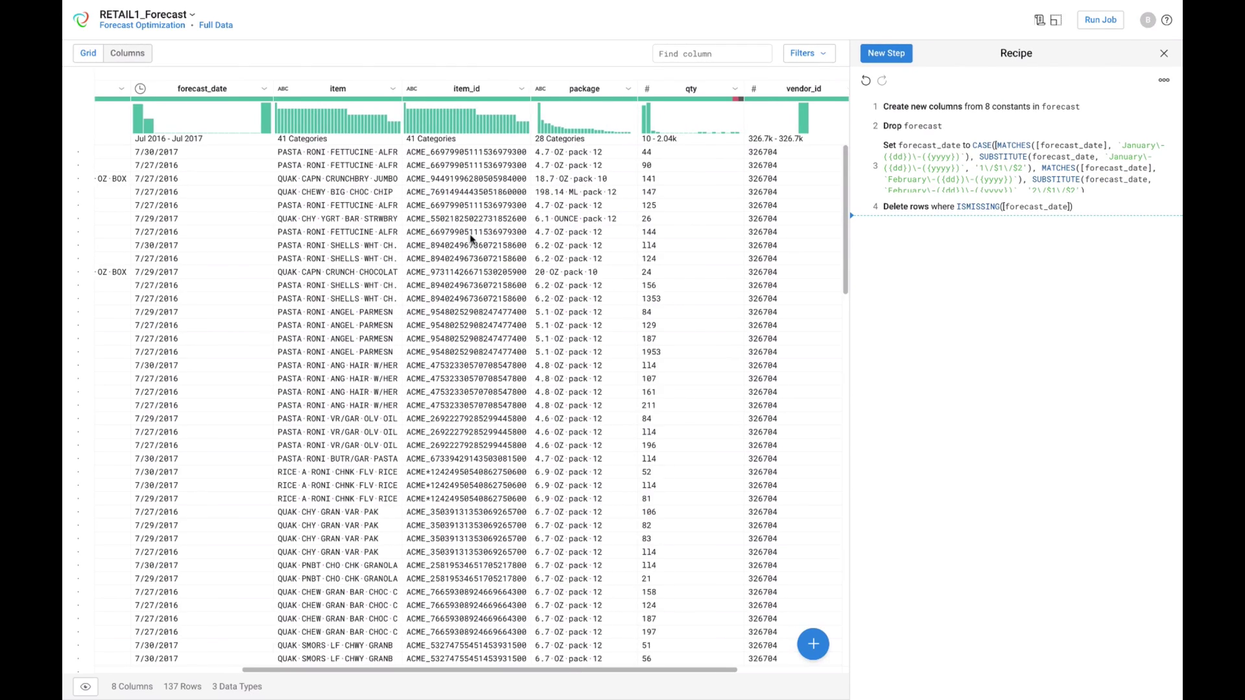
scroll(471, 239, "right", 2)
scroll(471, 239, "right", 2)
scroll(473, 237, "right", 1)
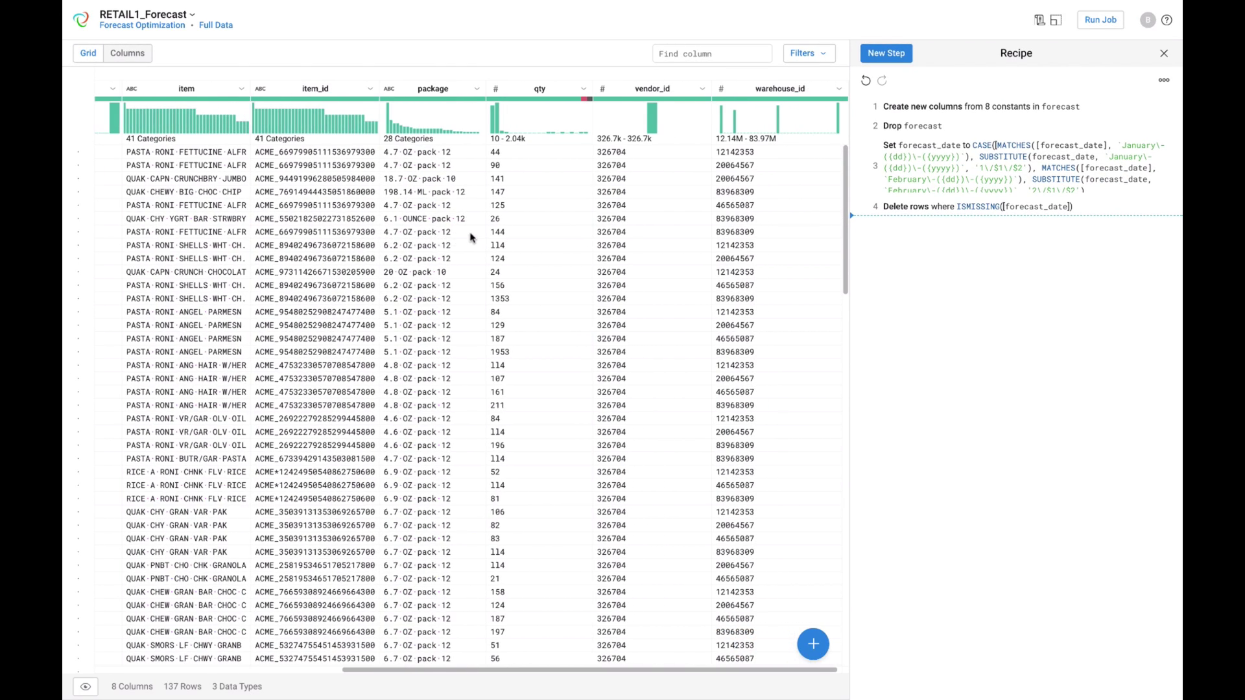
- Extract package size numbers like 4.7 into package1, then mark units OZ and OUNCE
left_click_drag(384, 232, 398, 232)
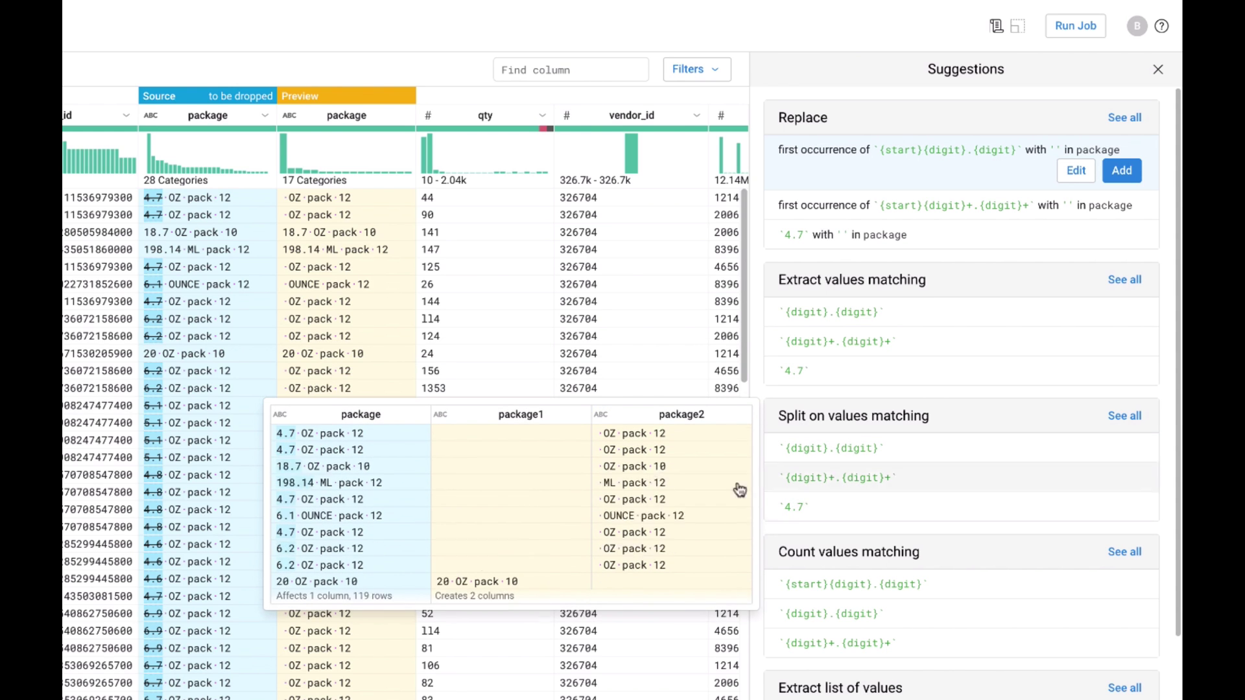
double_click(150, 353)
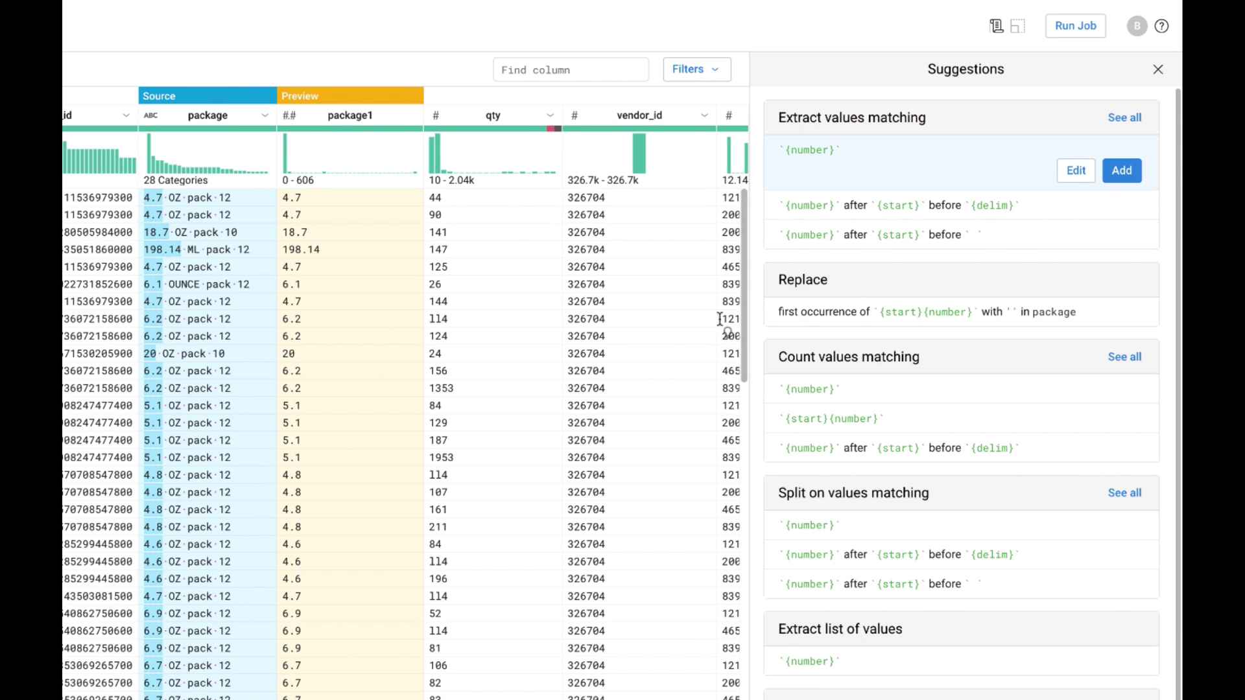
left_click(1122, 170)
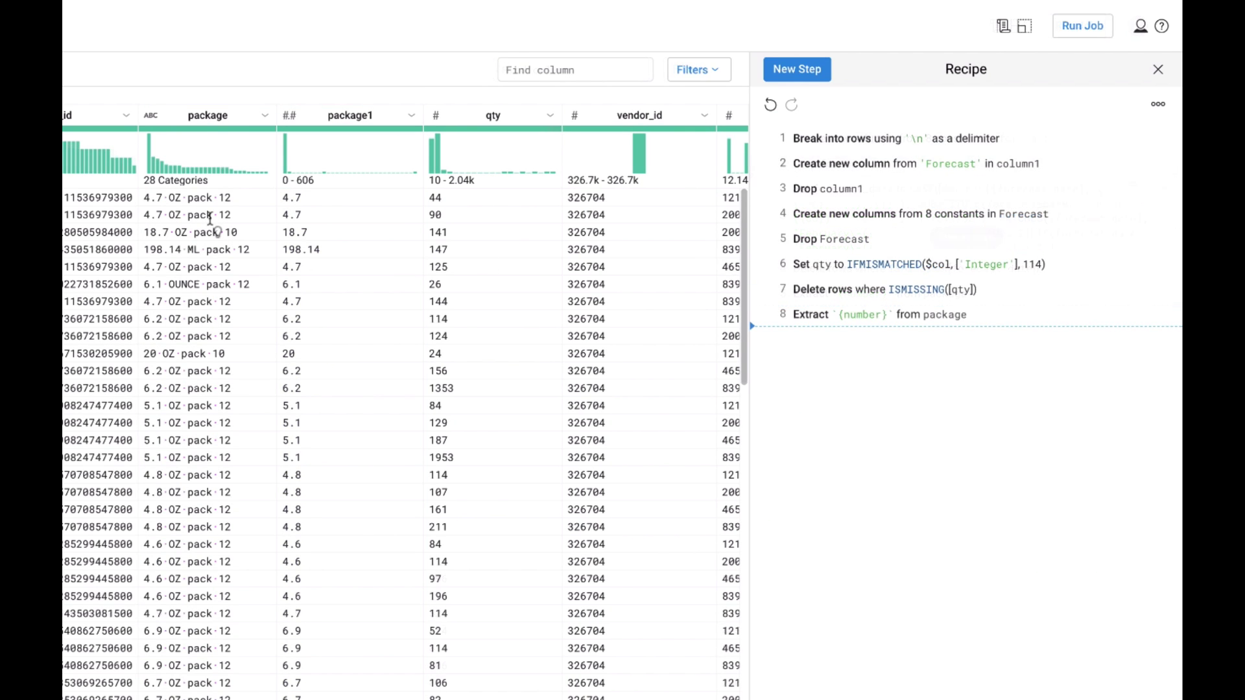
double_click(174, 197)
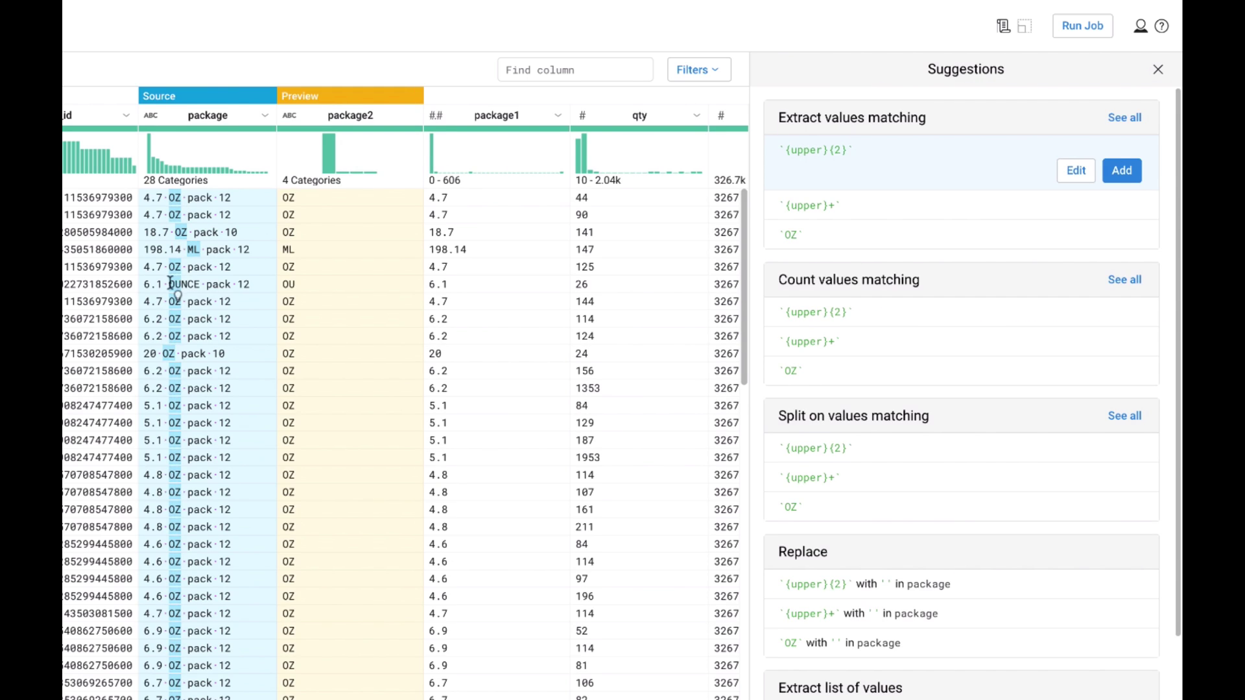
left_click_drag(169, 284, 198, 284)
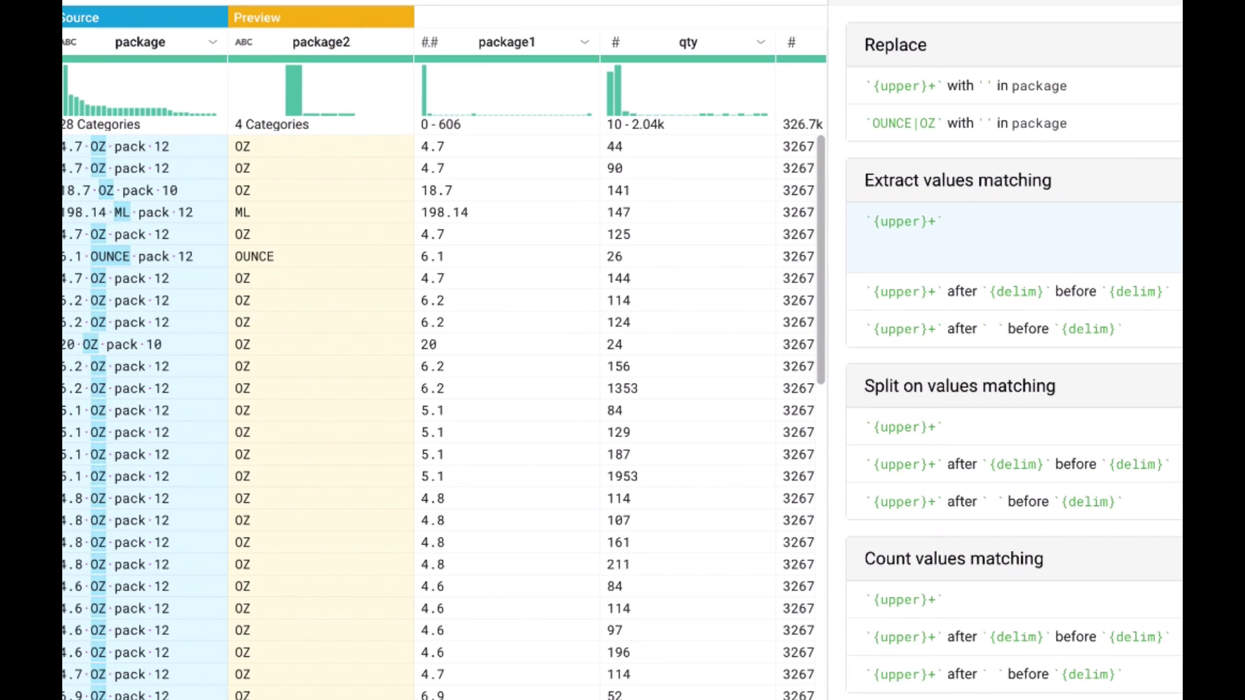
- Extract units like OZ into package2, type it Unit_of_Measure, and review mismatches like OUNCE
left_click(1122, 277)
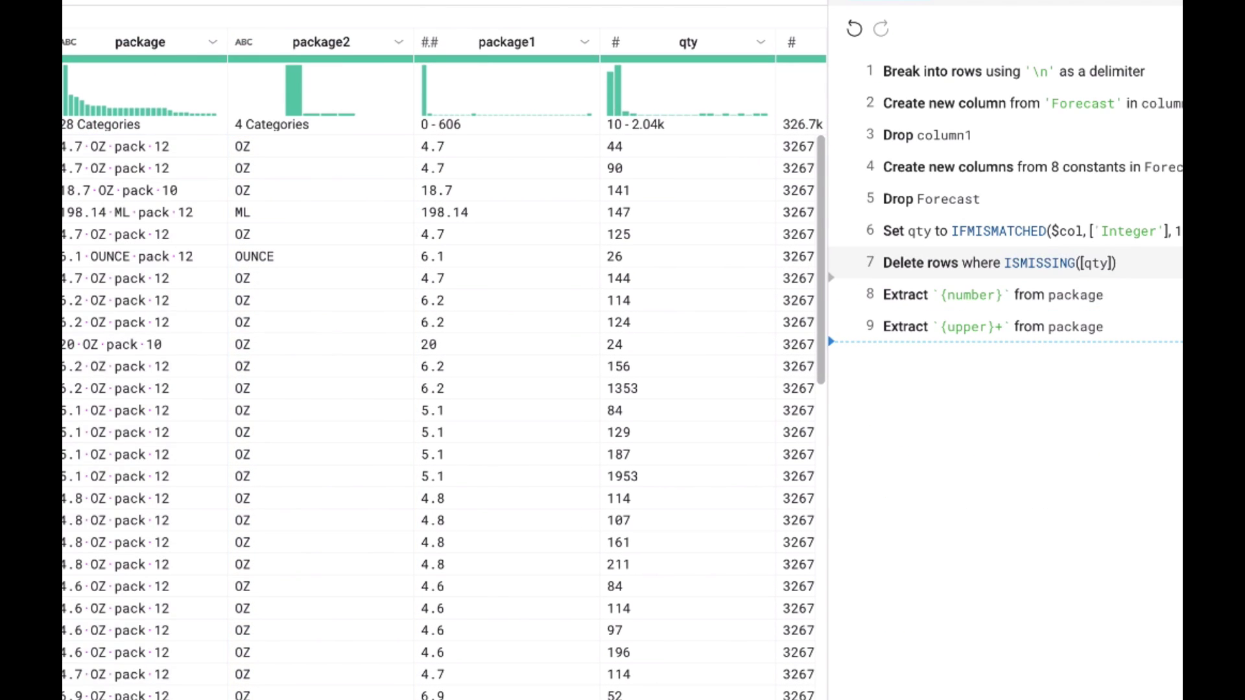
left_click(243, 45)
mouse_move(319, 313)
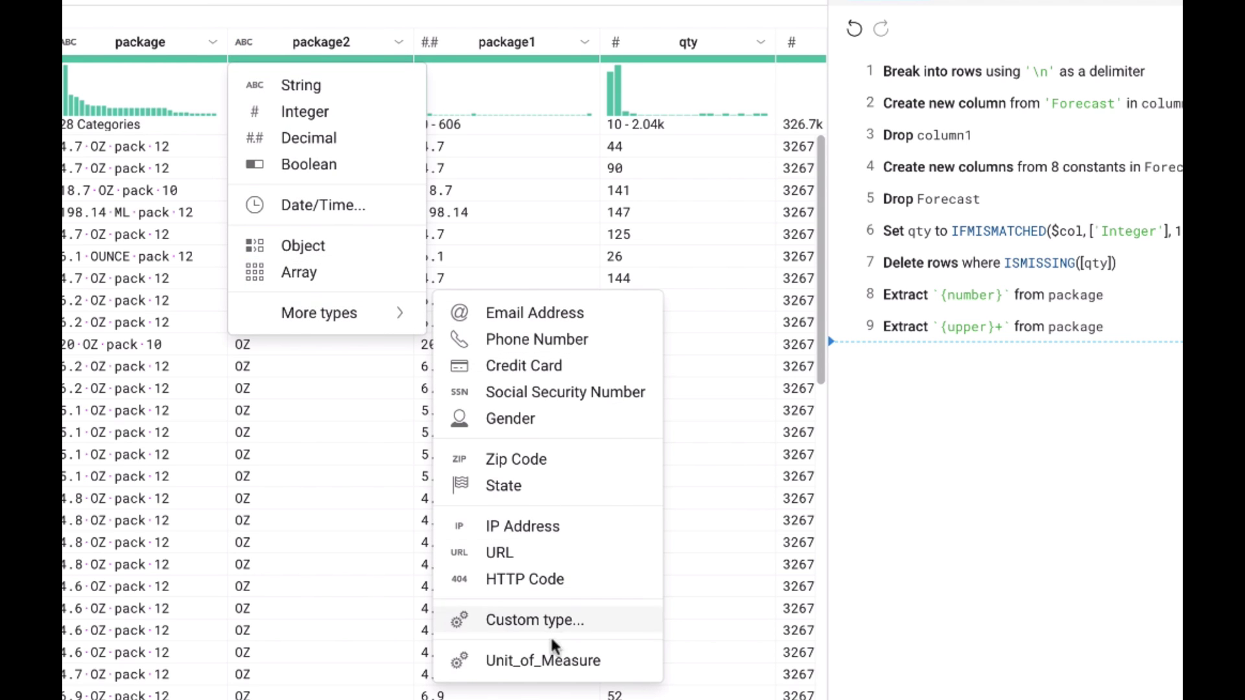
left_click(552, 661)
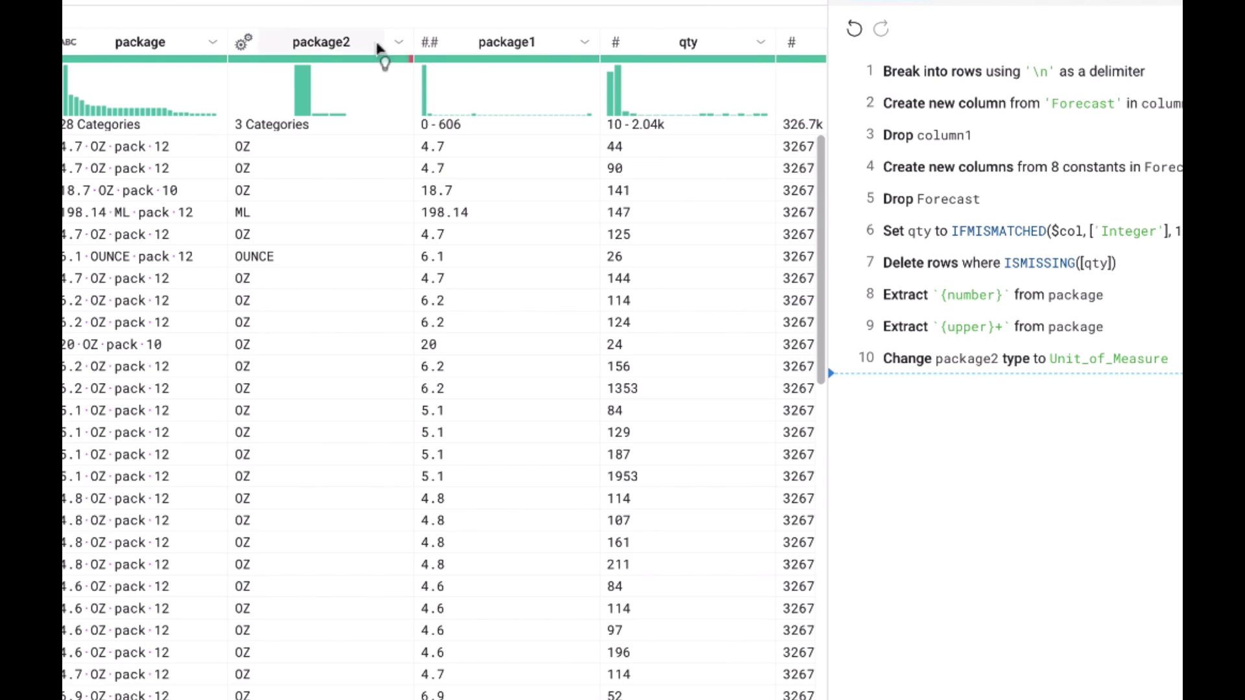
left_click(412, 59)
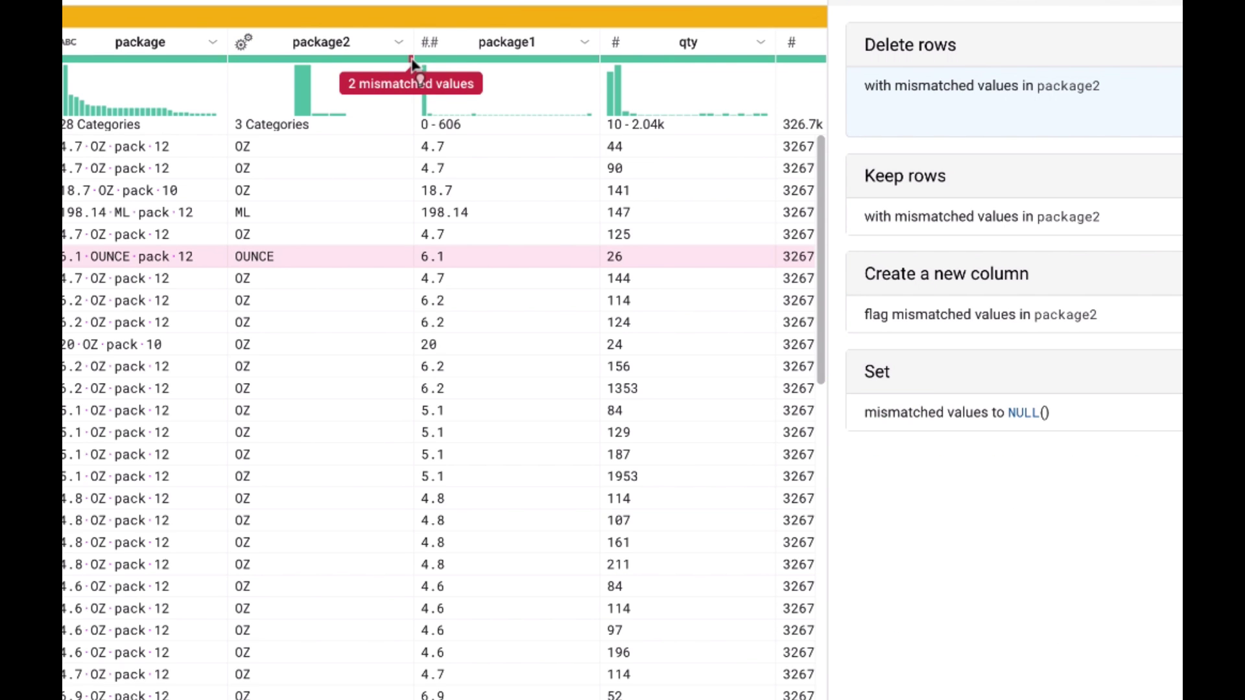
left_click(399, 43)
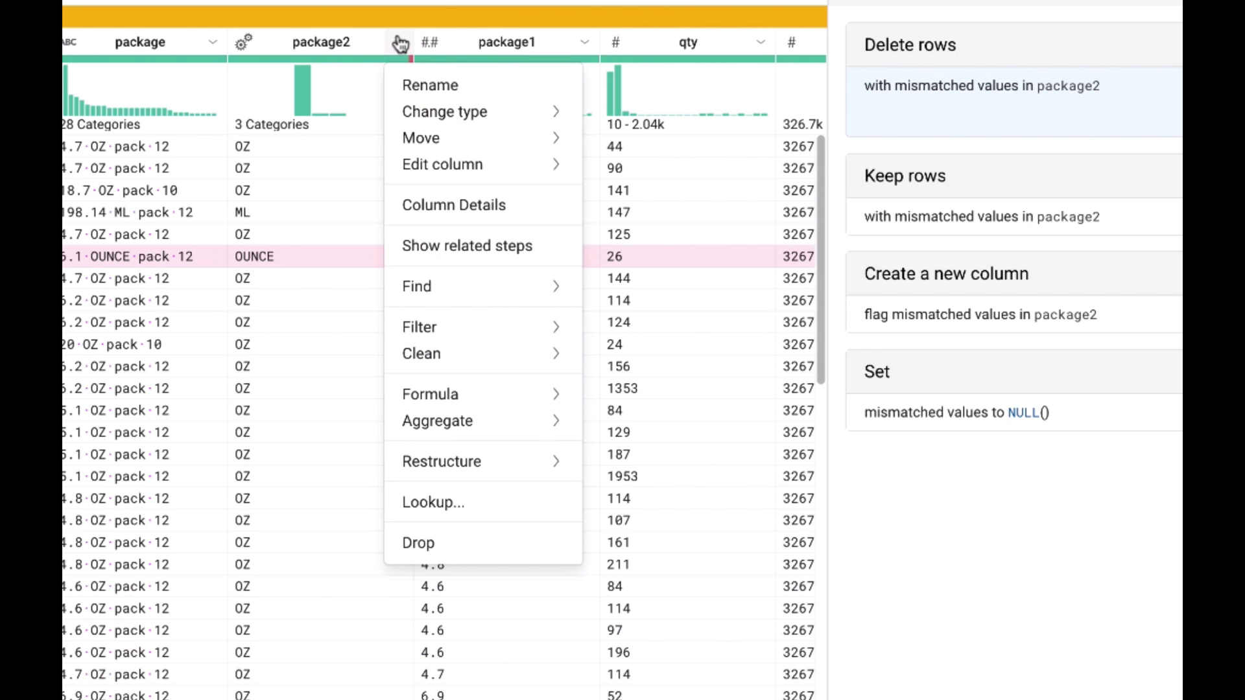
- Look up package2 in the unitmeasurelookup table on the UoM_In key
left_click(423, 502)
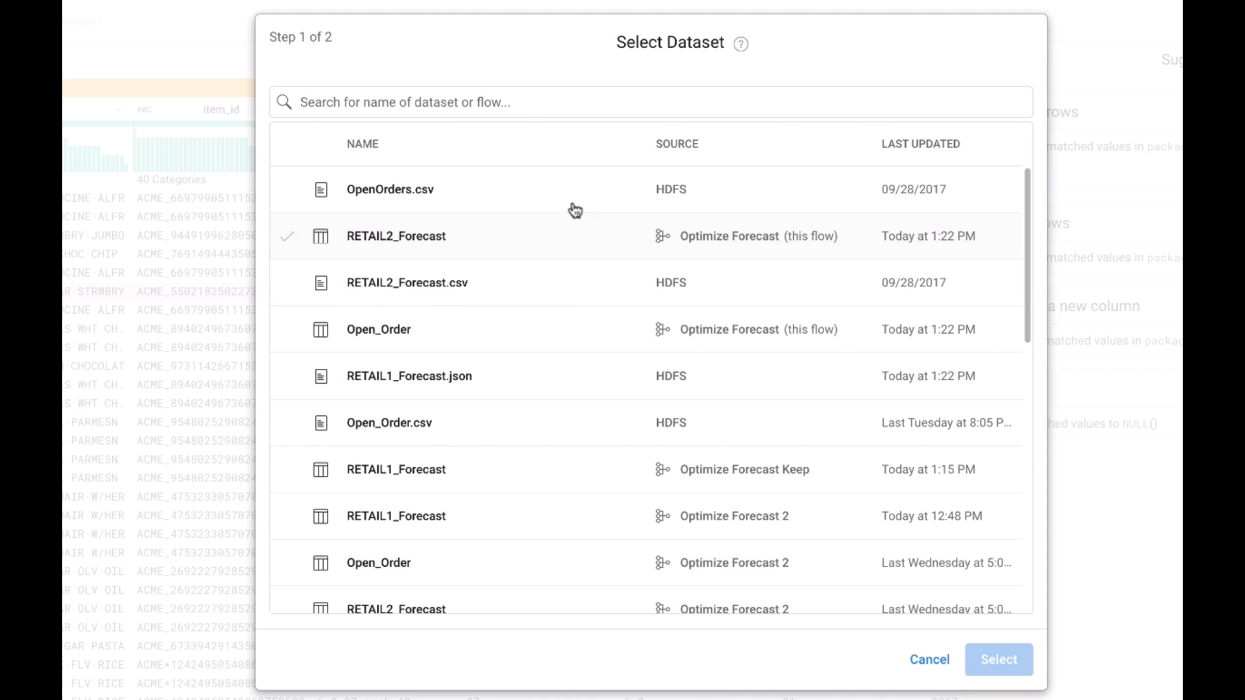
left_click(556, 102)
type("uni")
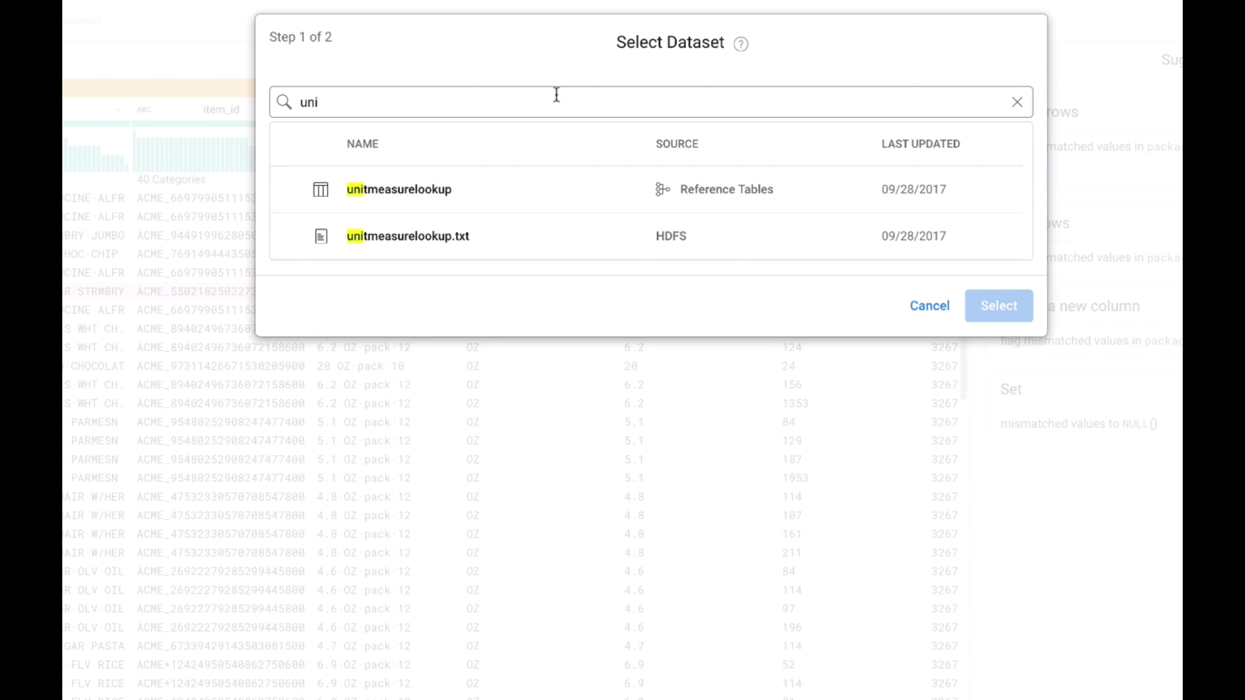
left_click(601, 190)
left_click(991, 305)
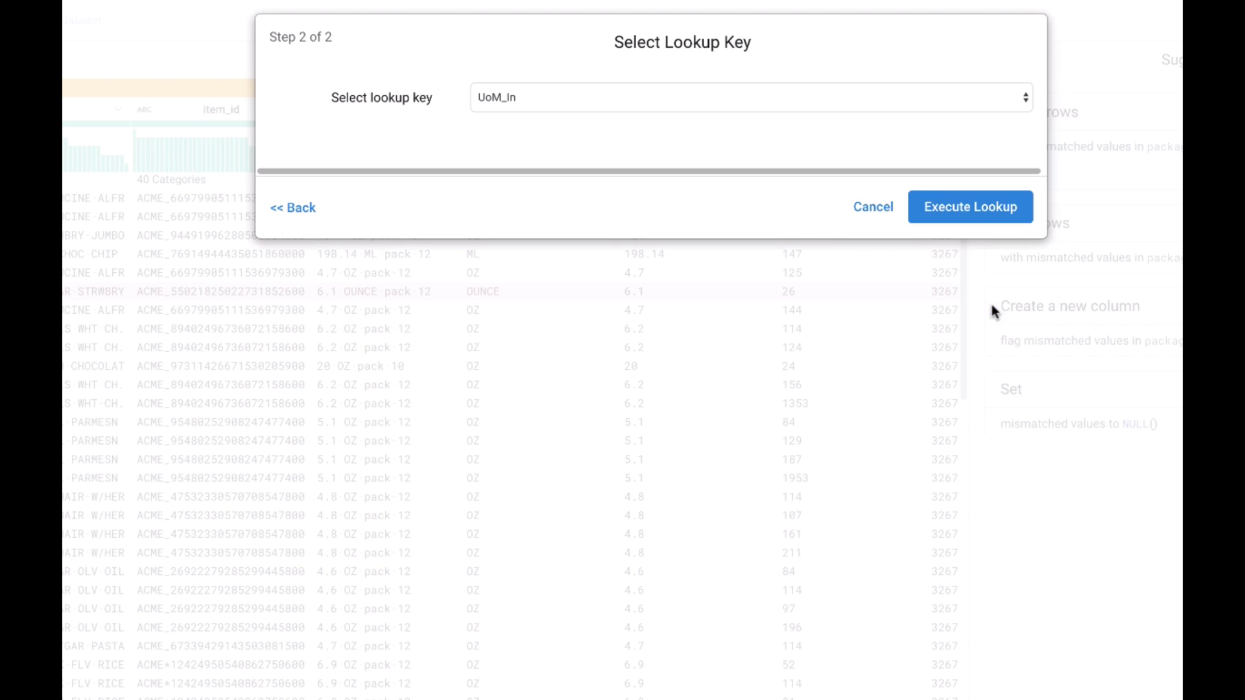
left_click(982, 207)
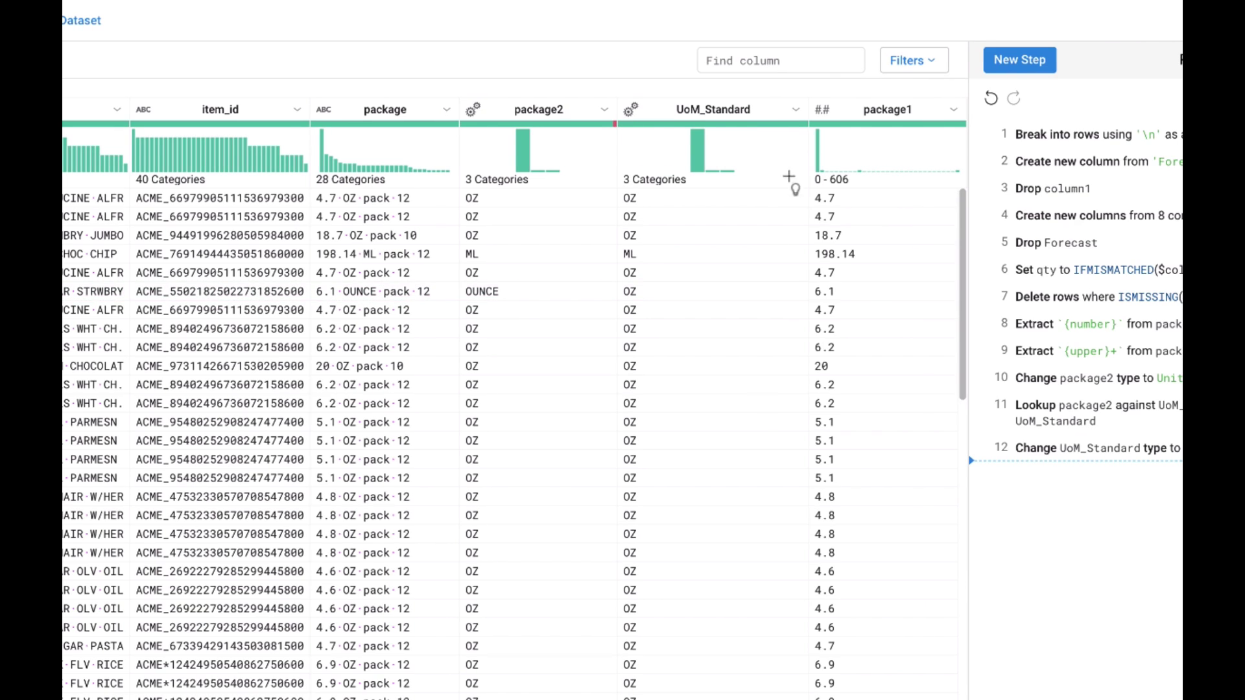
- Check UoM_Standard's column details to confirm no mismatched values
left_click(796, 110)
mouse_move(833, 213)
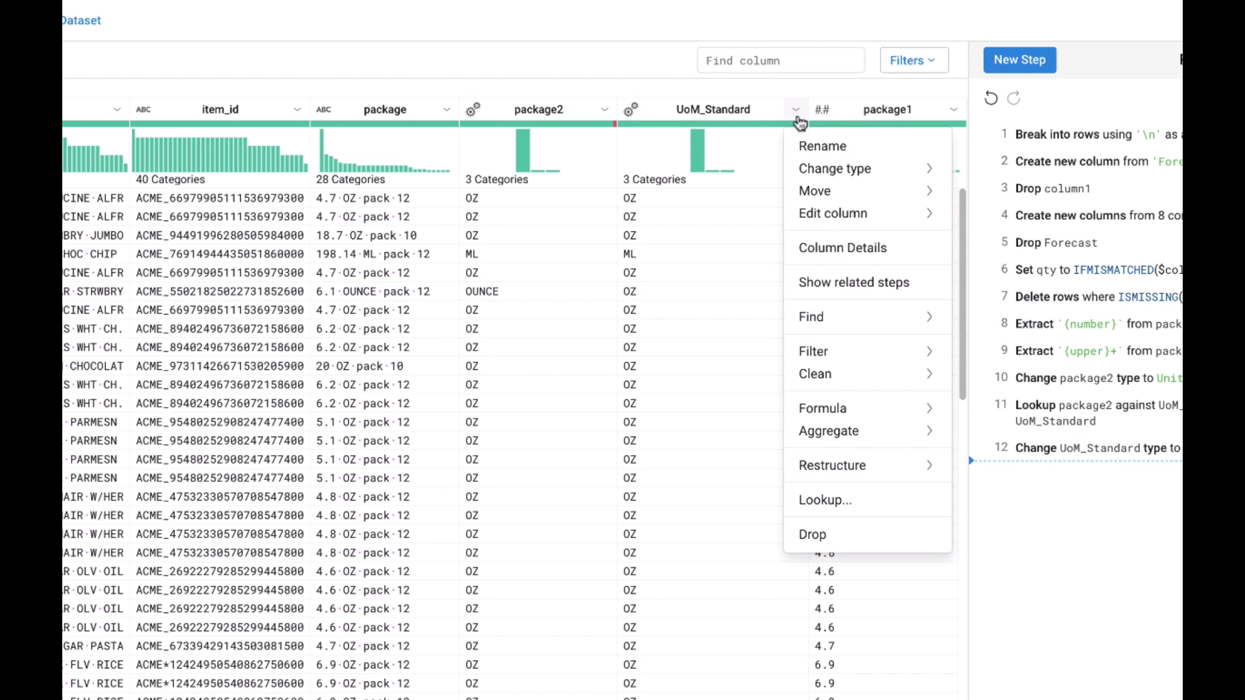
left_click(815, 247)
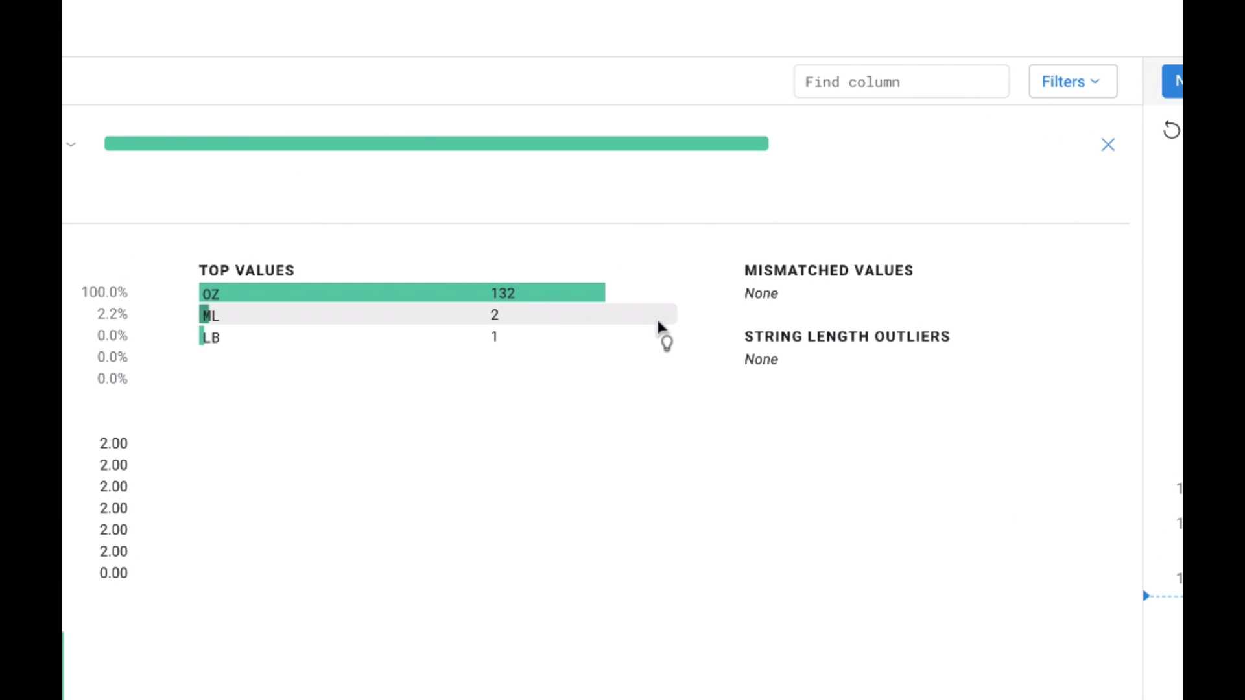
left_click(1108, 144)
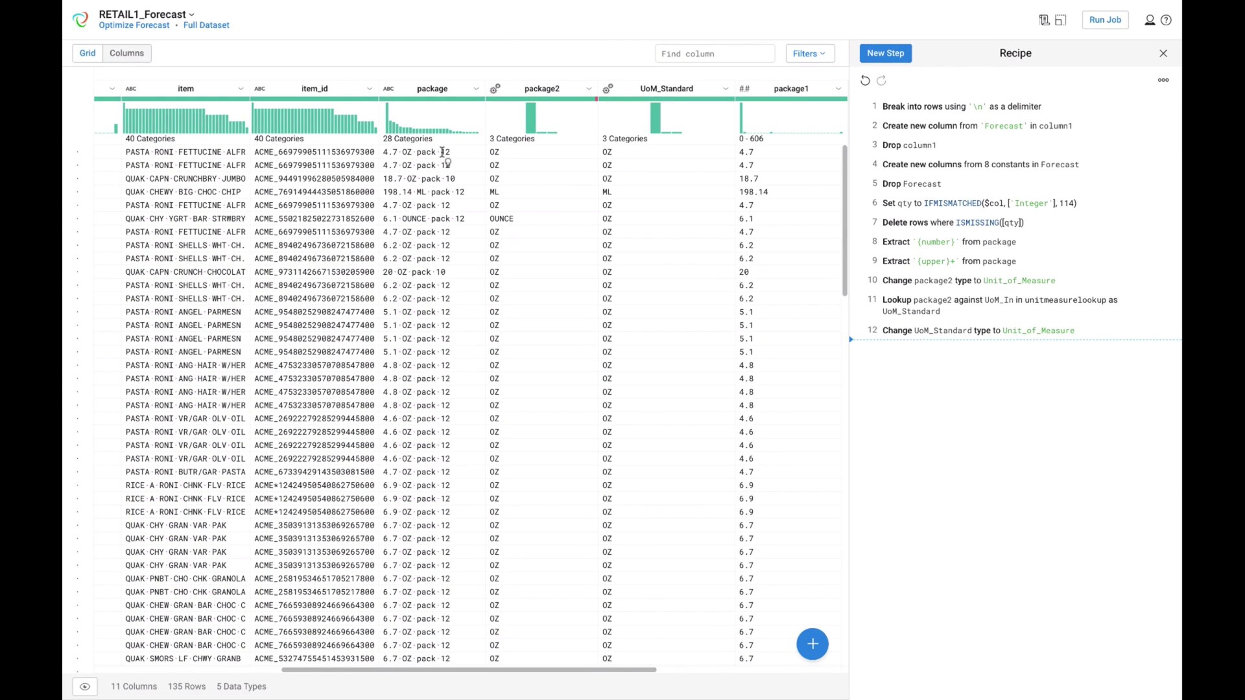
- Extract pack counts like 12 and 10 into a Pack column using the {digit}+ pattern
double_click(445, 153)
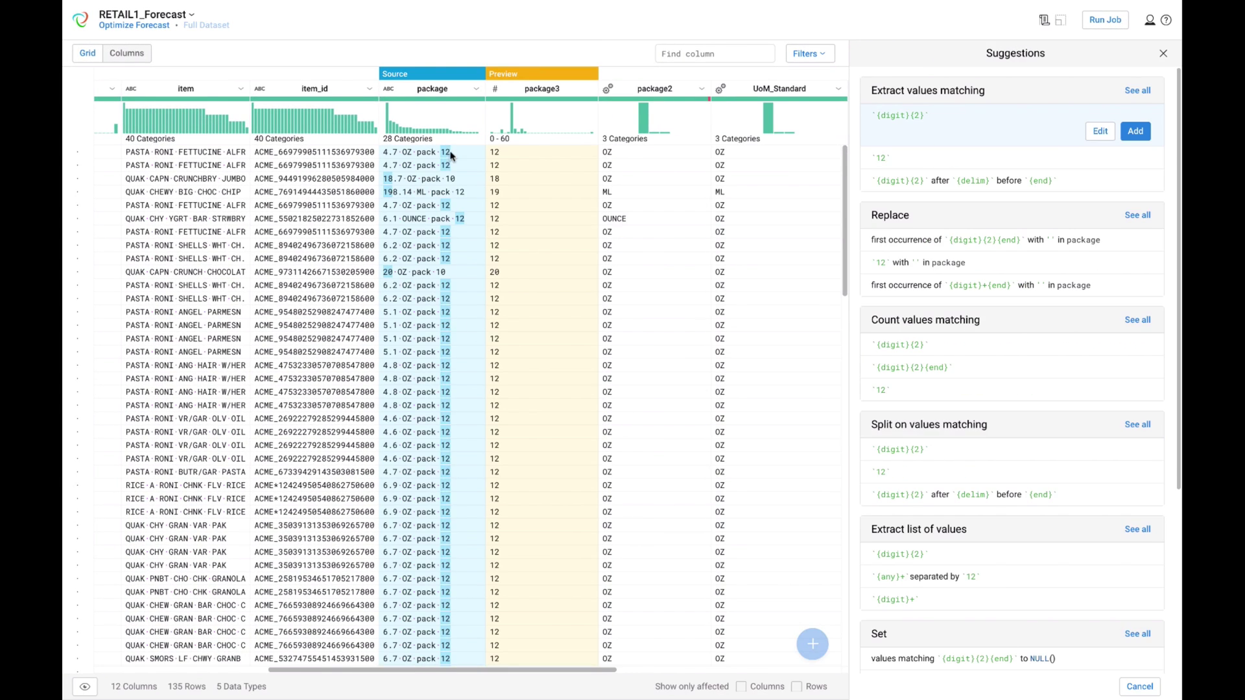
double_click(453, 177)
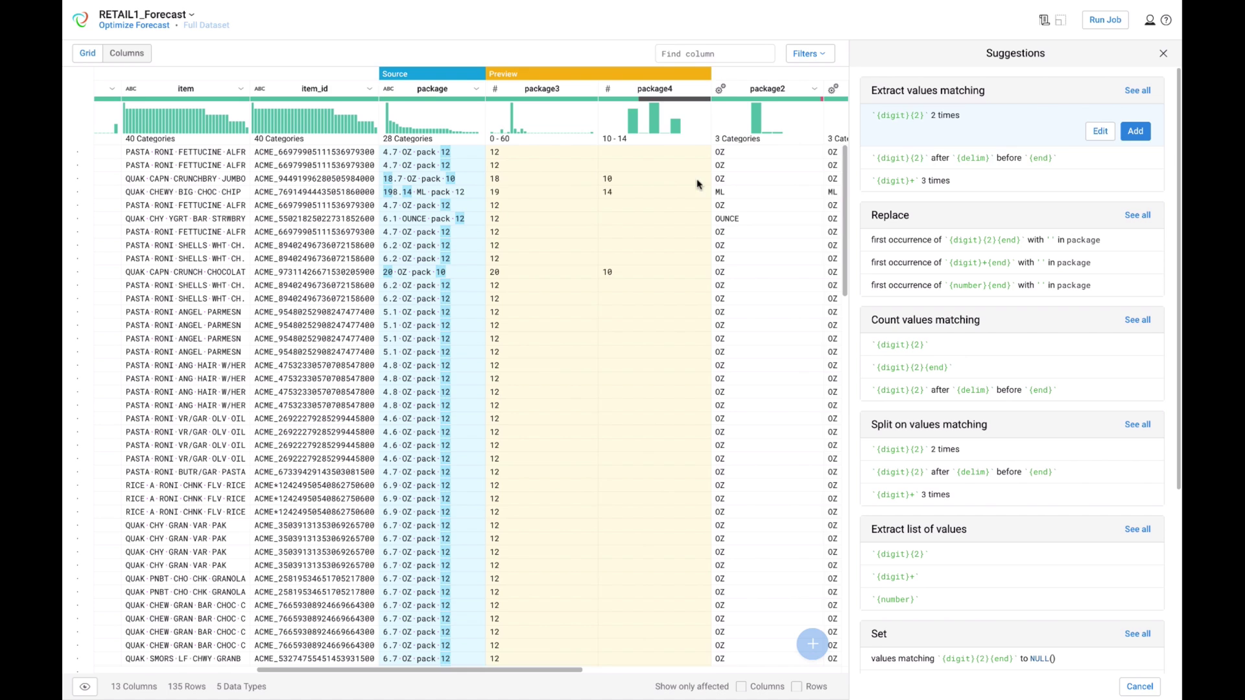
left_click(893, 163)
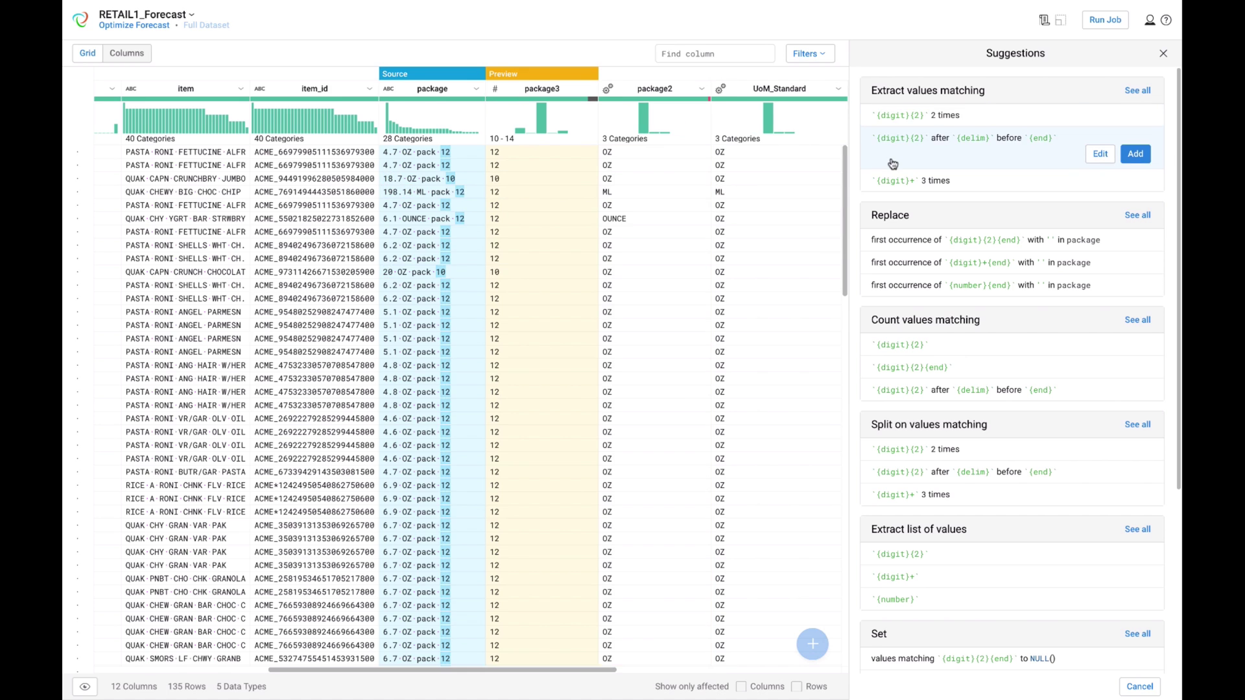
left_click(1099, 154)
left_click(989, 257)
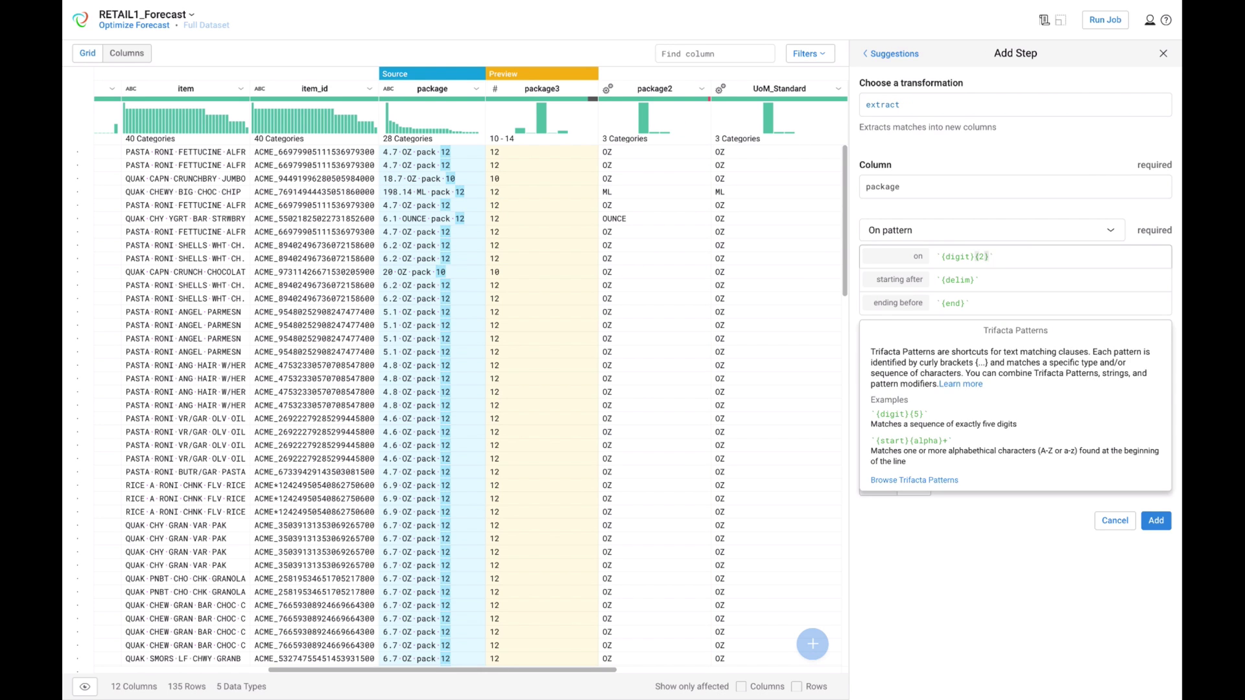
key("BackSpace")
key("BackSpace")
key("BackSpace")
type("+")
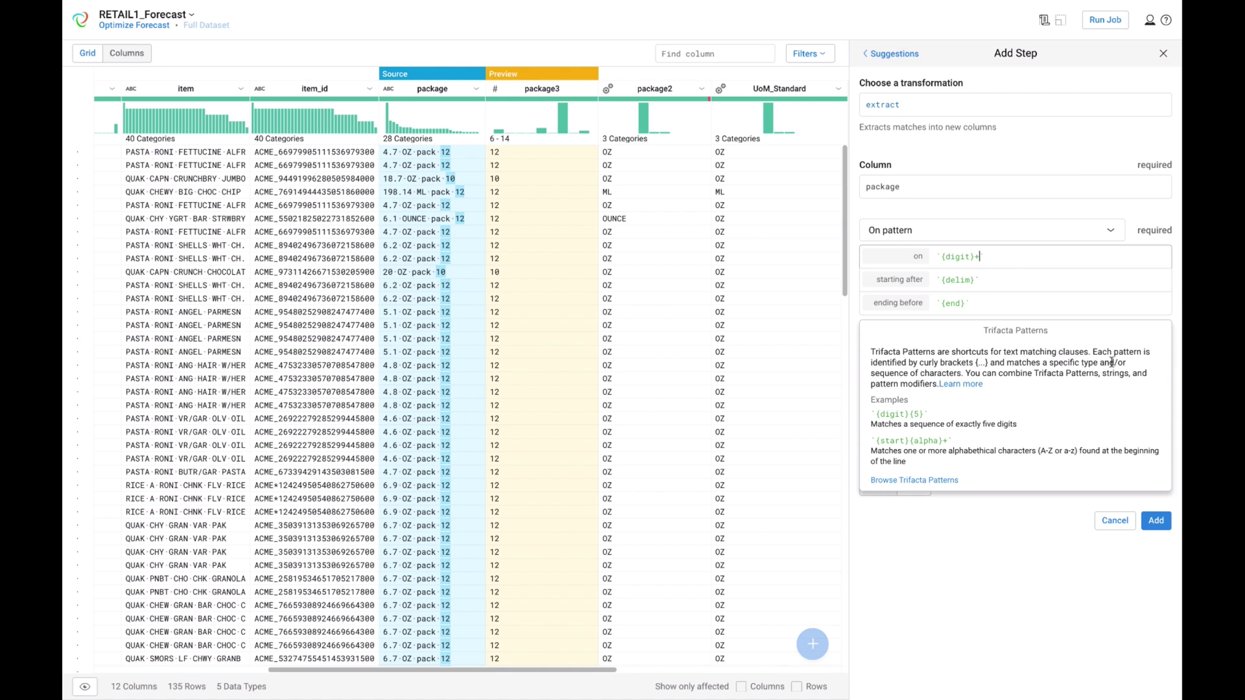
key("Return")
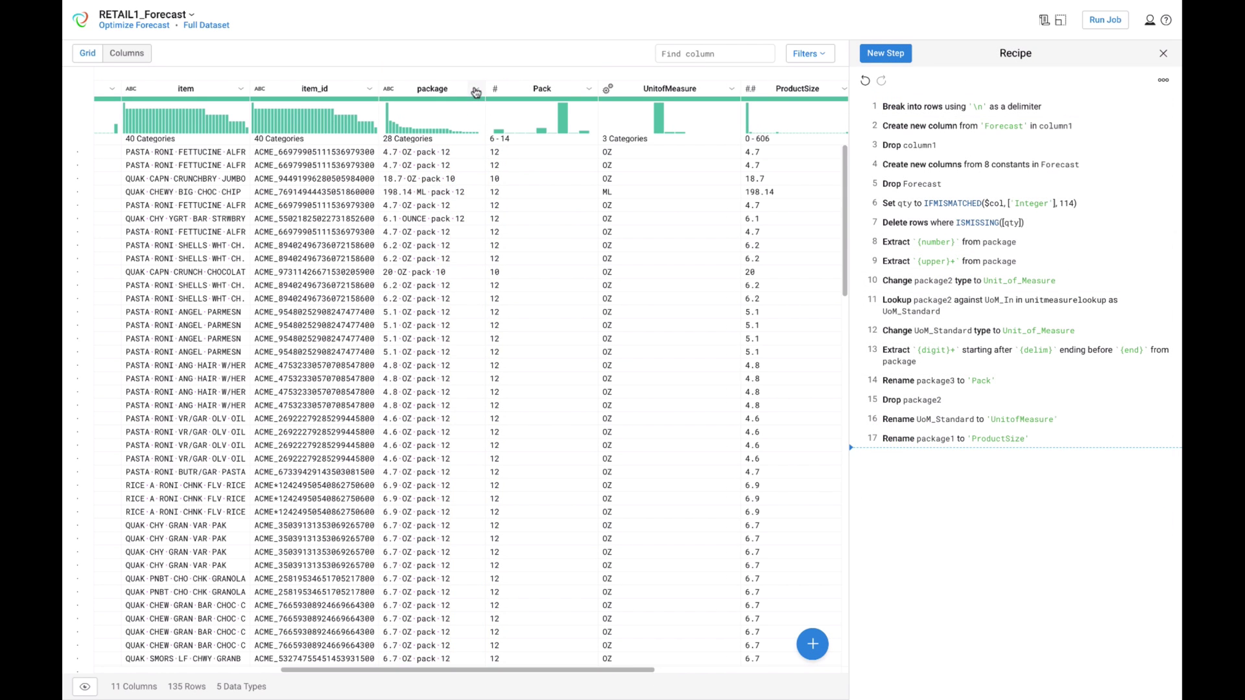
- Drop the package column and add sum_qty as SUM(qty) grouped by item_id
left_click(476, 88)
left_click(494, 409)
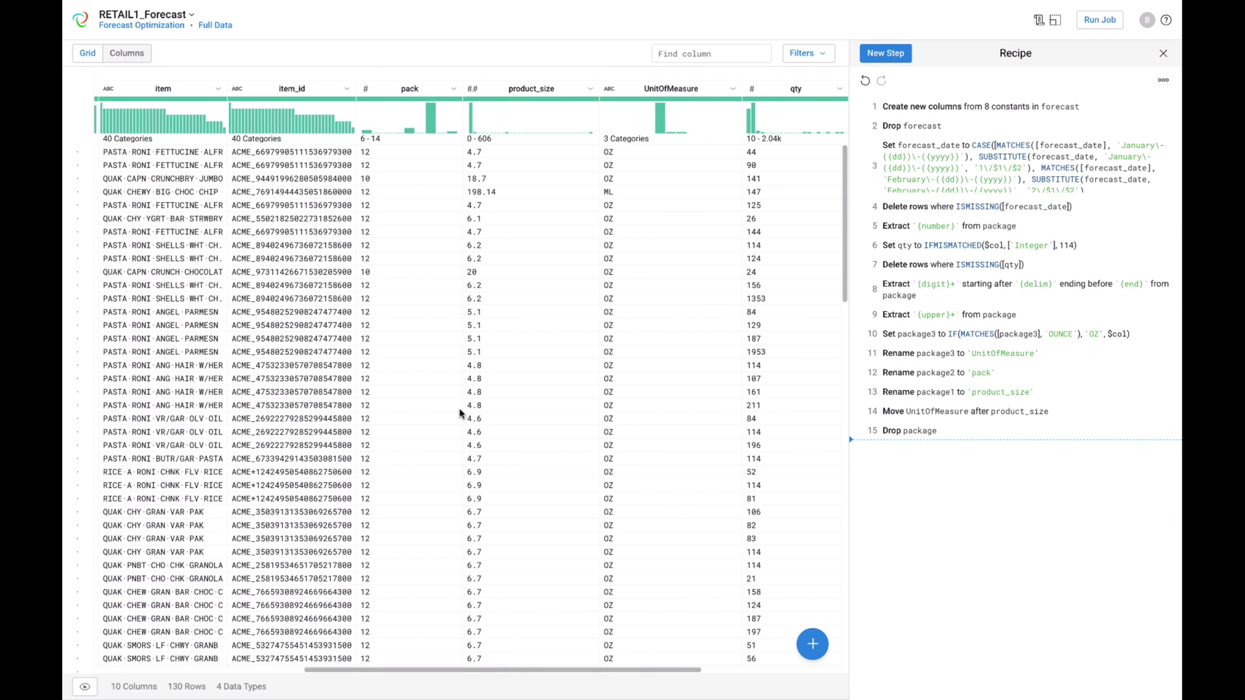
double_click(797, 90)
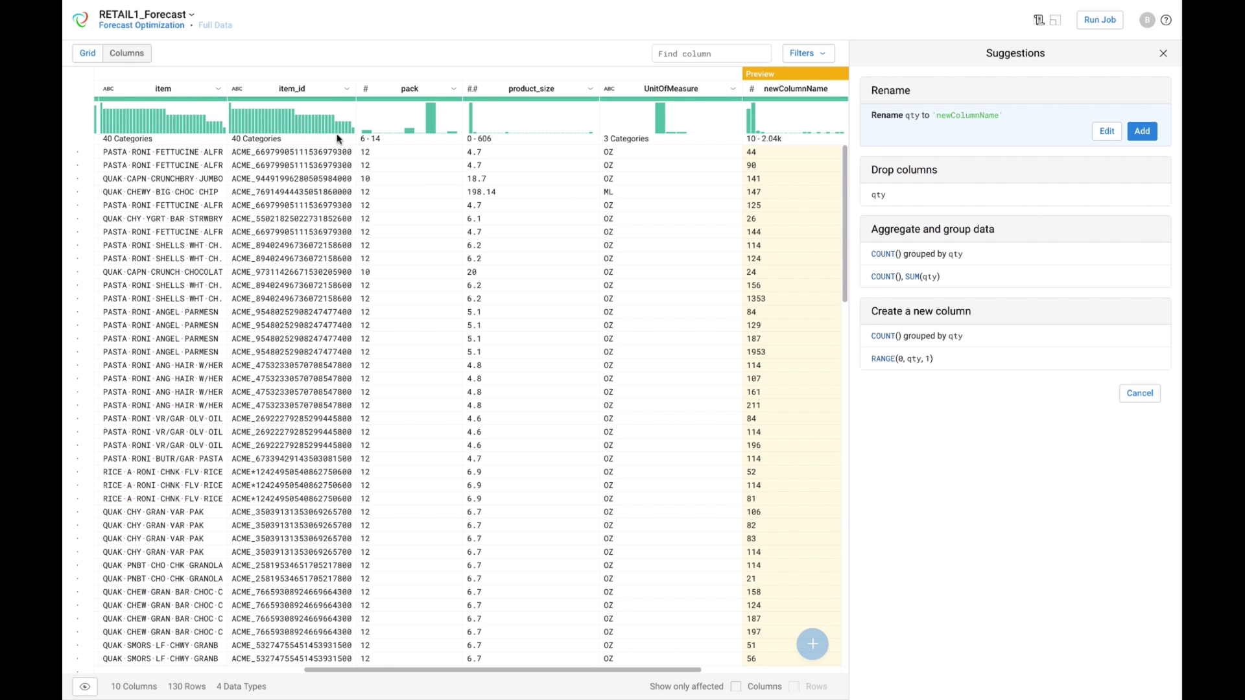
left_click(303, 89, "ctrl")
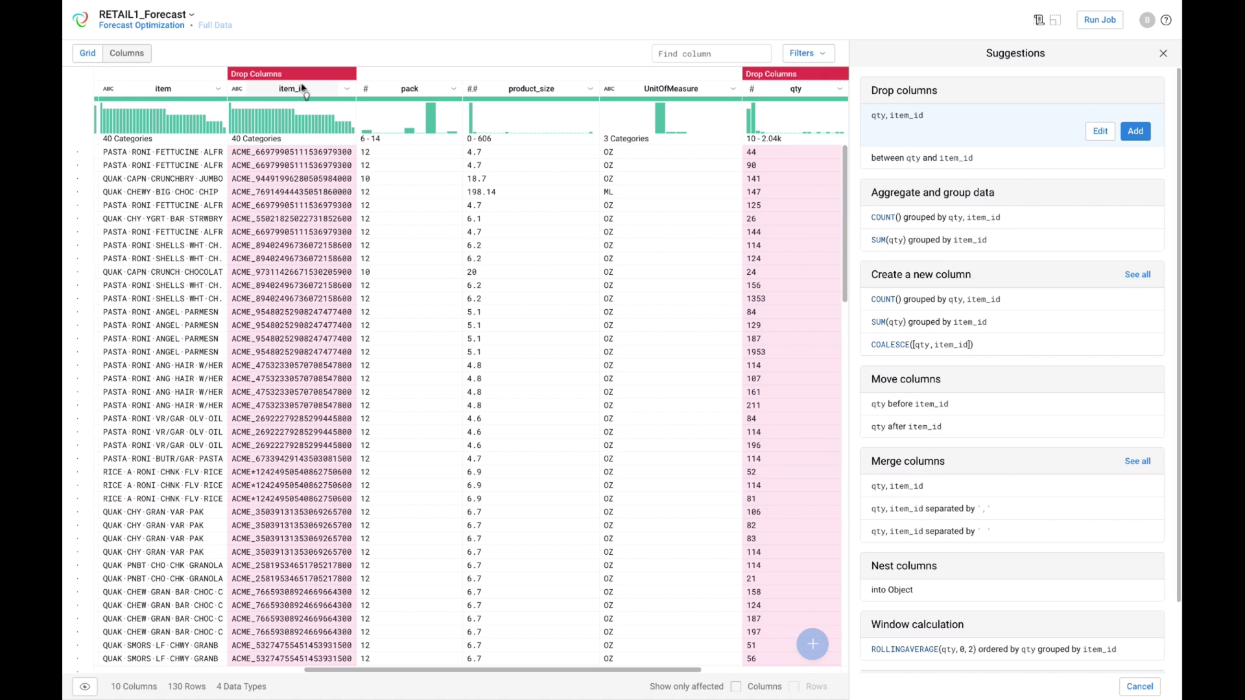
mouse_move(929, 322)
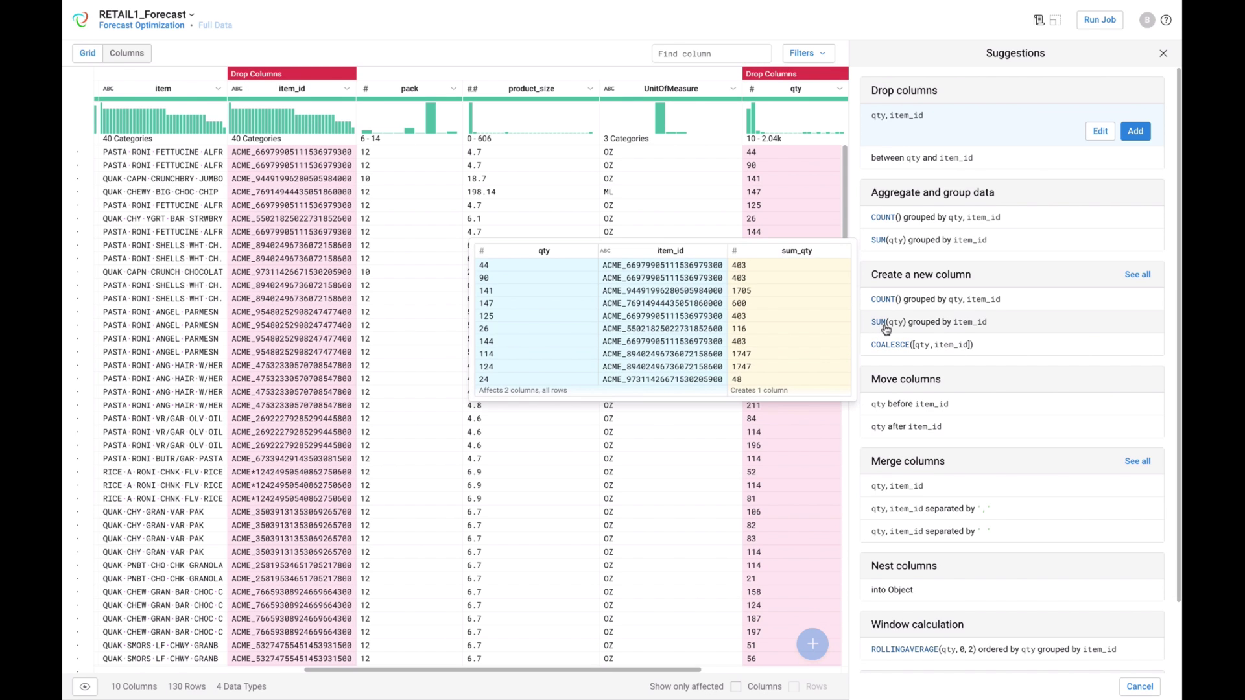
left_click(886, 329)
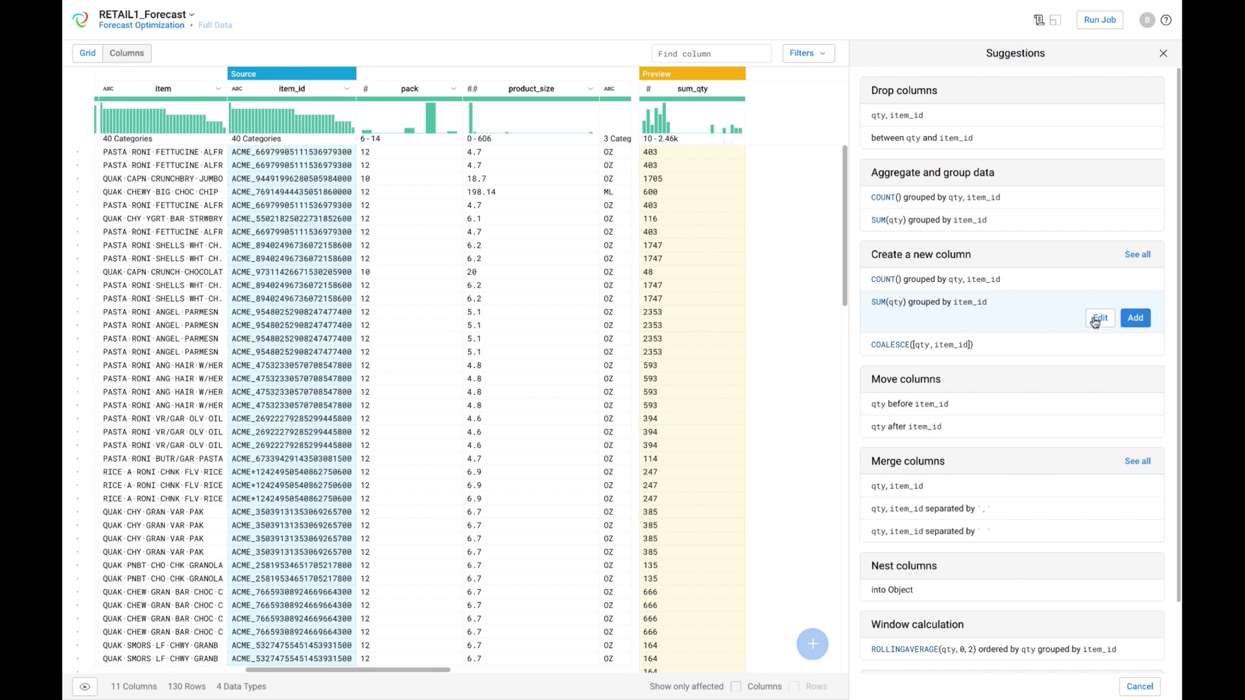
left_click(1135, 319)
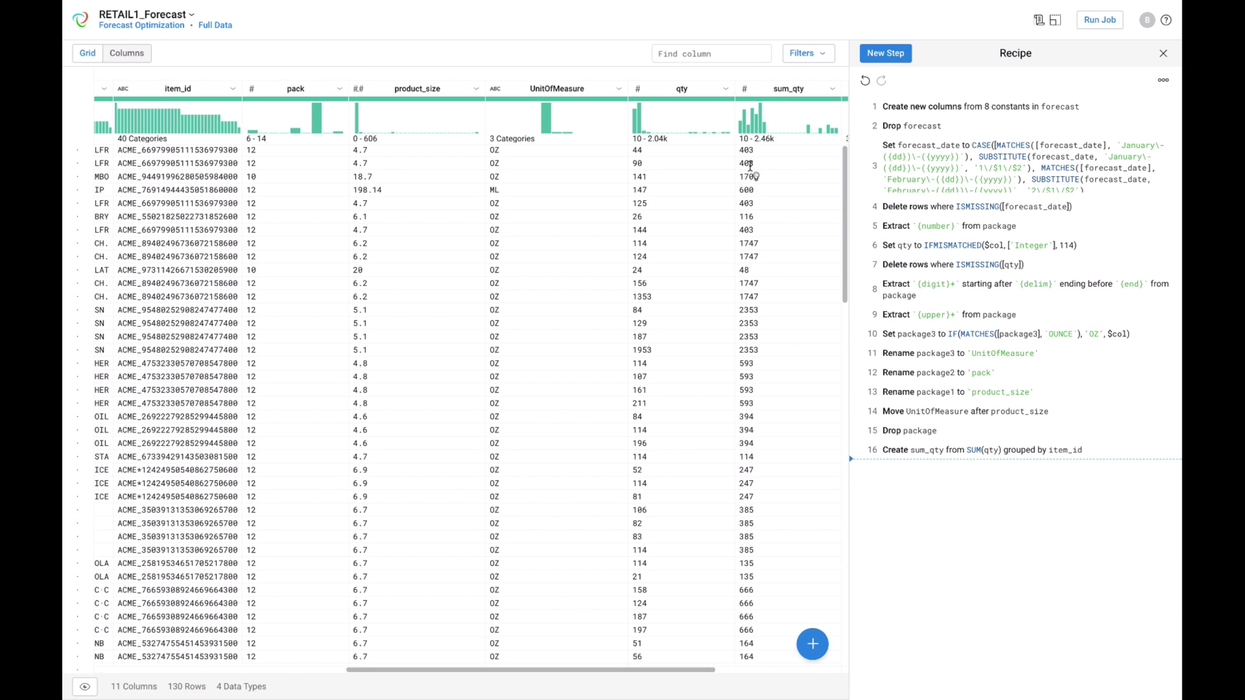
- Step through recipe steps 5 to 8 unchanged, then preview data after final step 16
left_click(883, 227)
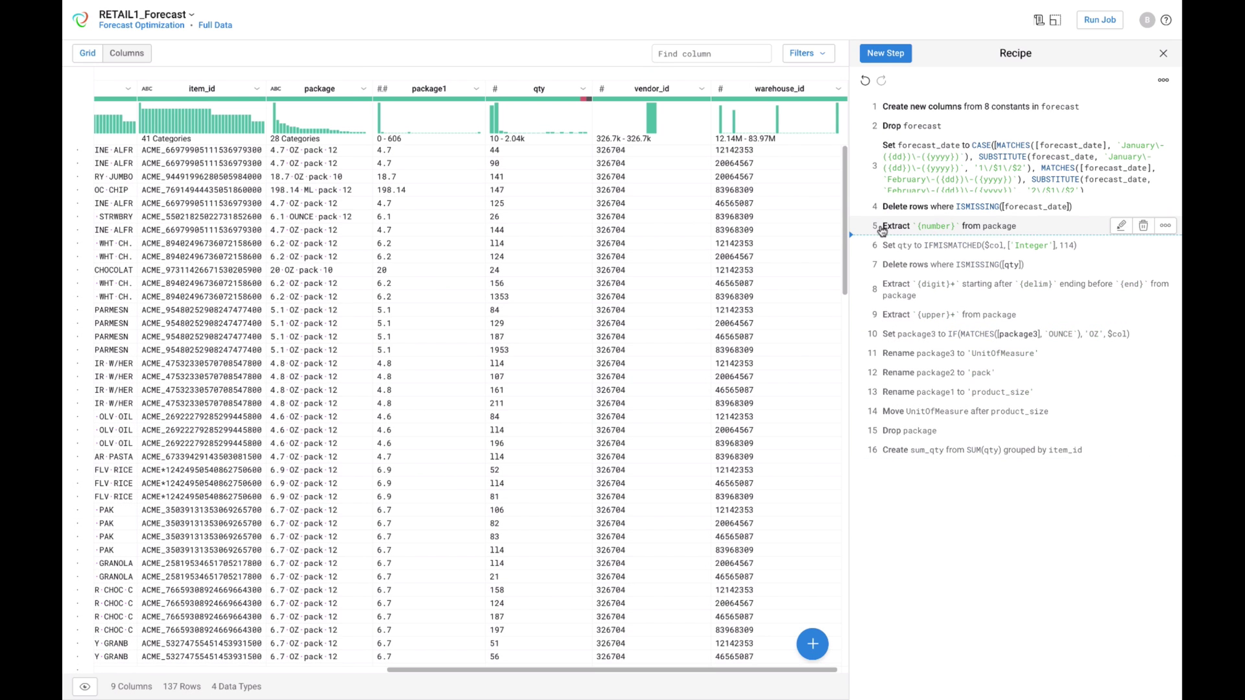
left_click(886, 245)
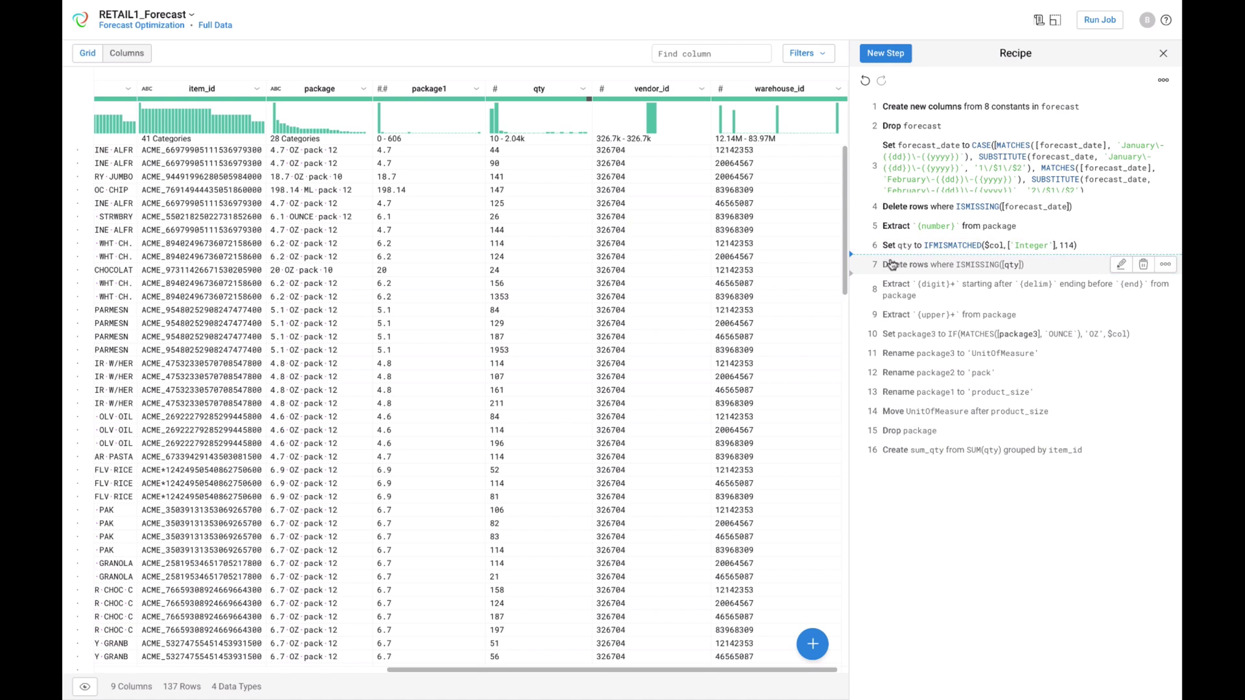
left_click(896, 264)
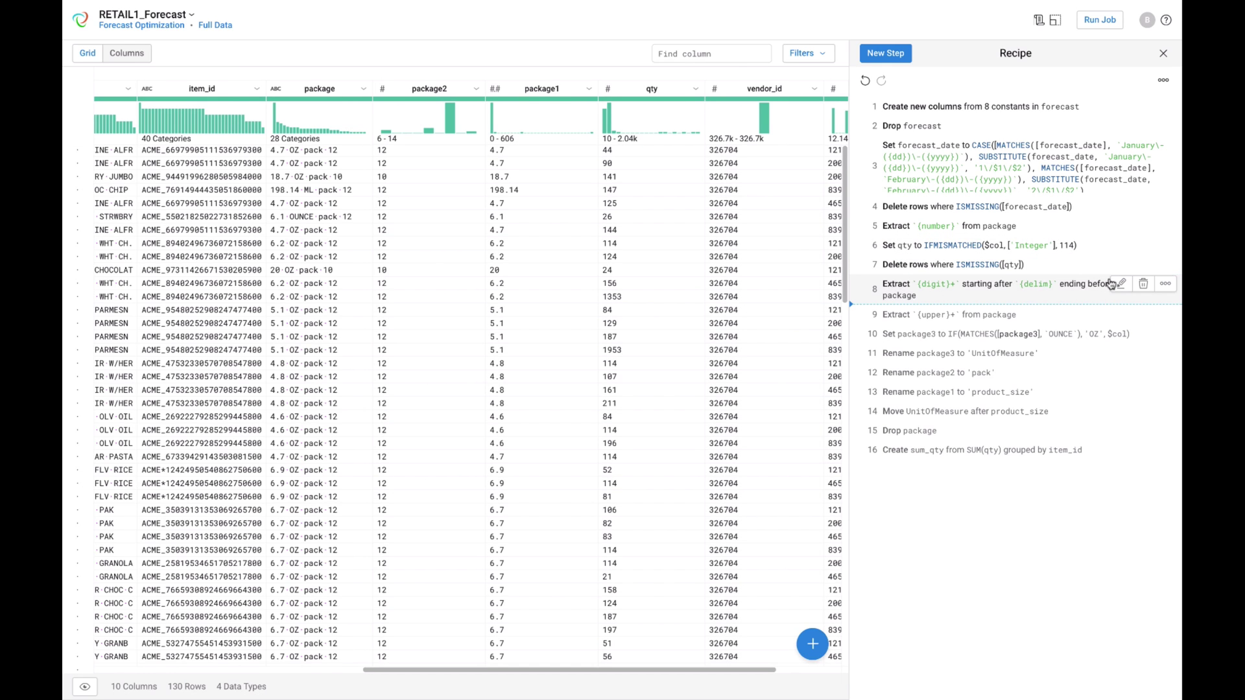
left_click(1121, 283)
key("Escape")
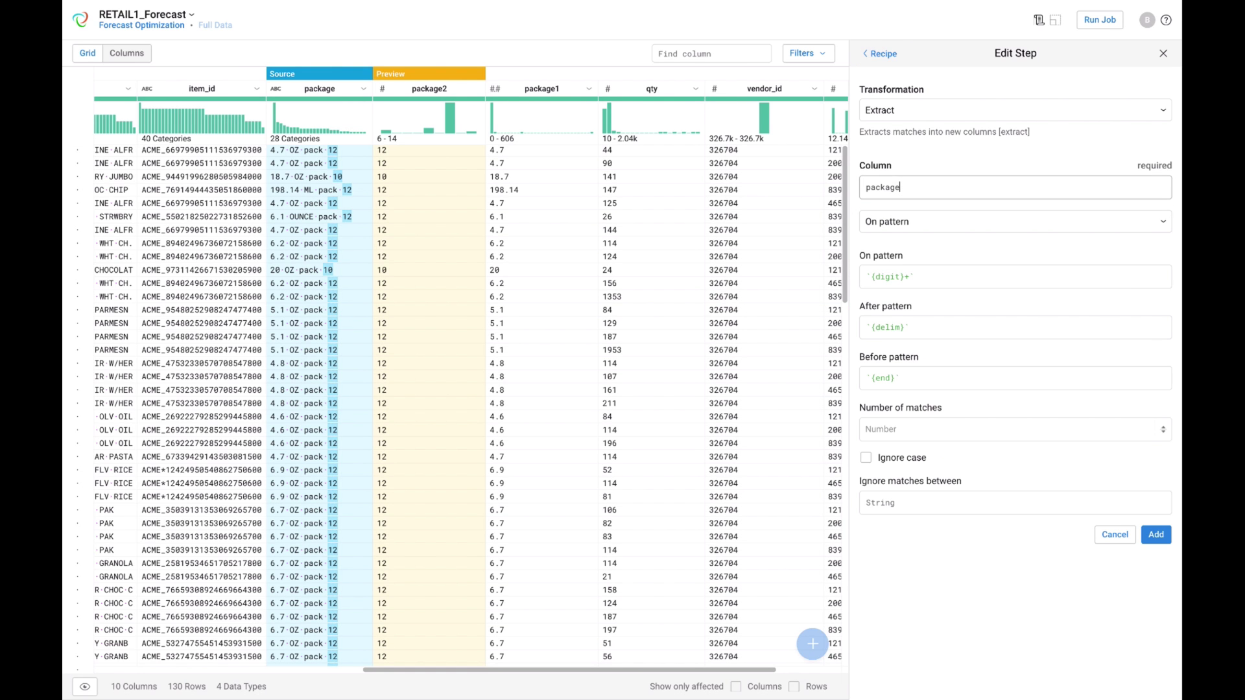
left_click(1117, 533)
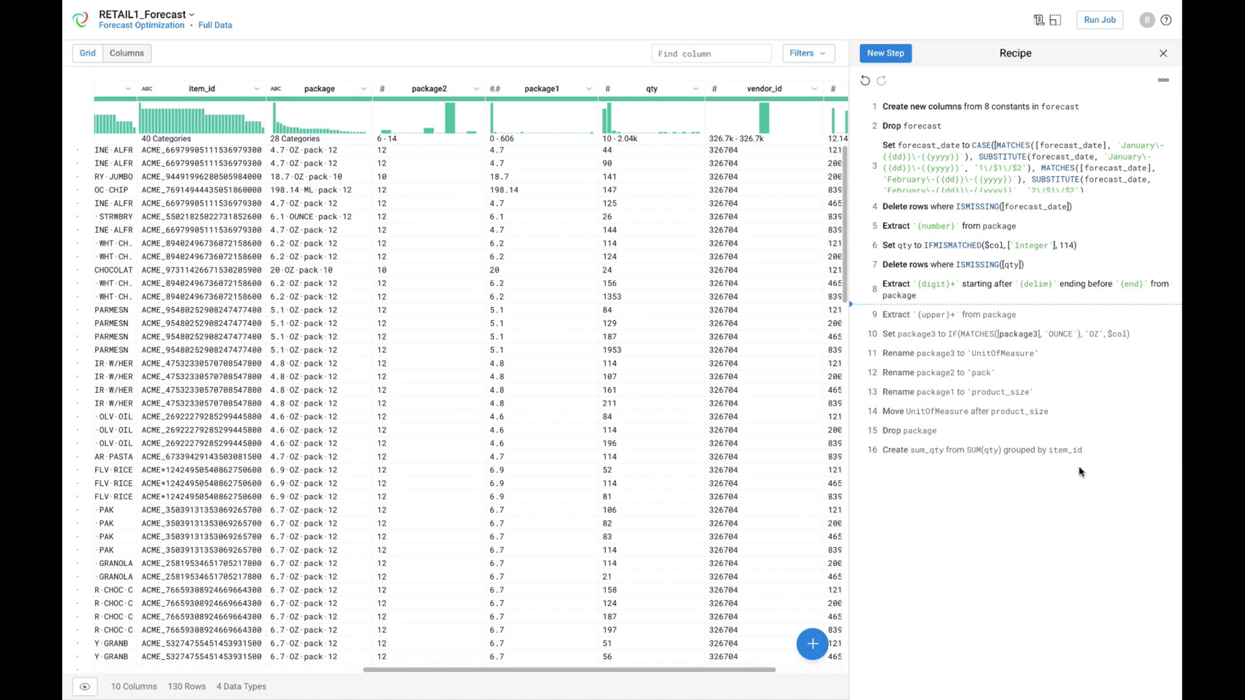
left_click(1165, 452)
left_click(1083, 453)
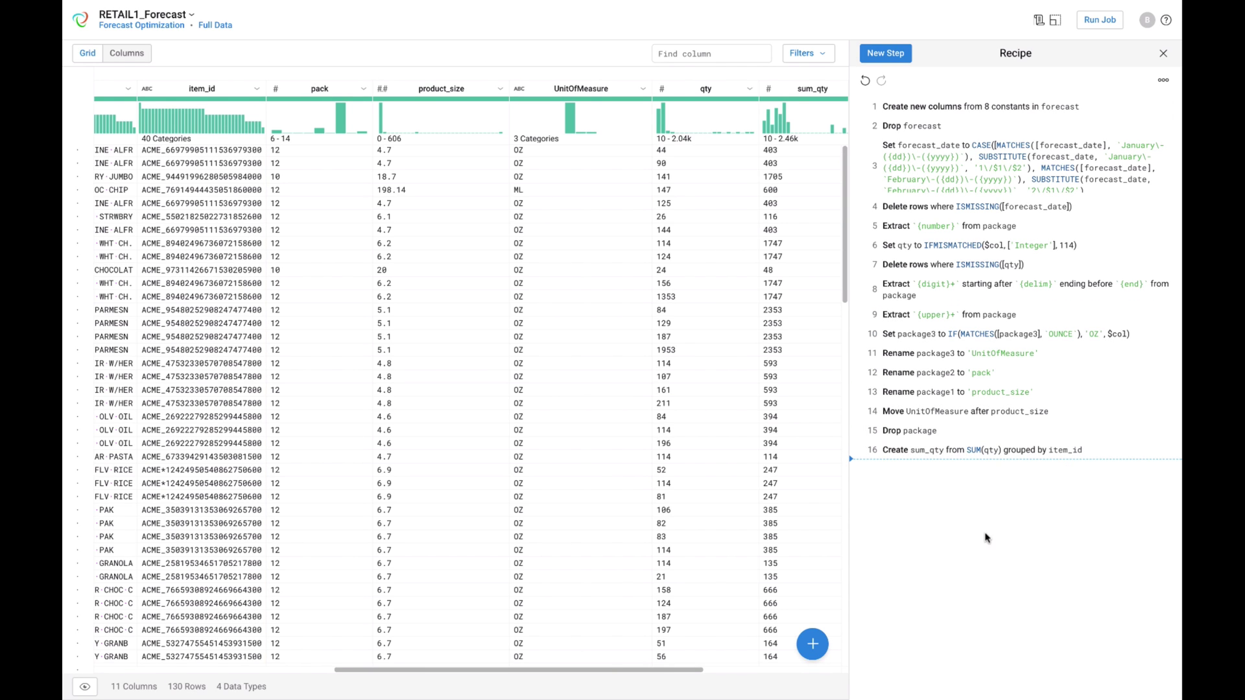
- Add a new Join step, found by searching 'join', to combine with Open_Order
left_click(813, 645)
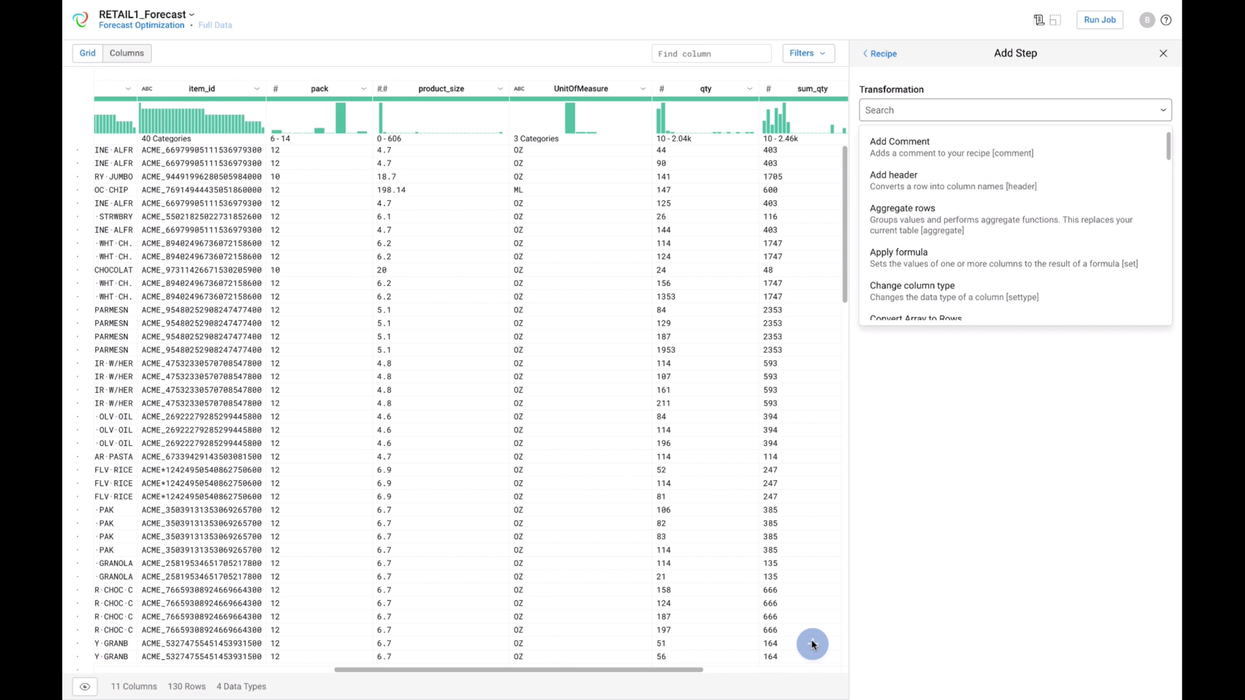
type("join")
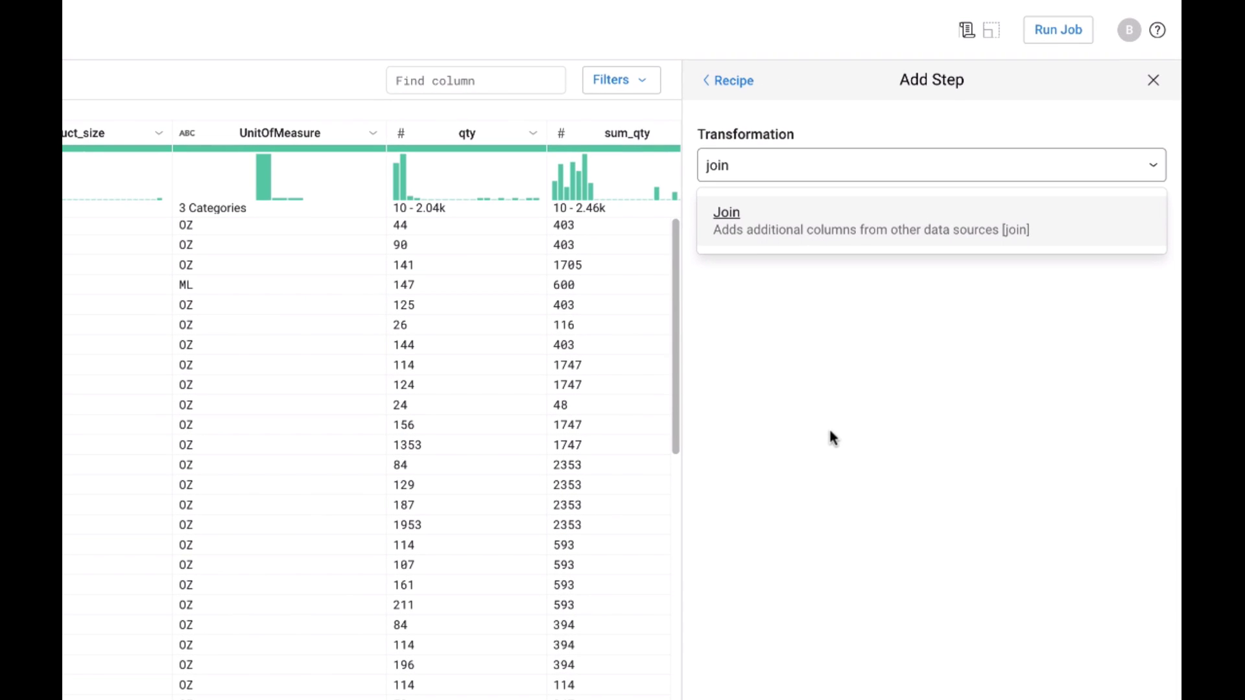
left_click(741, 235)
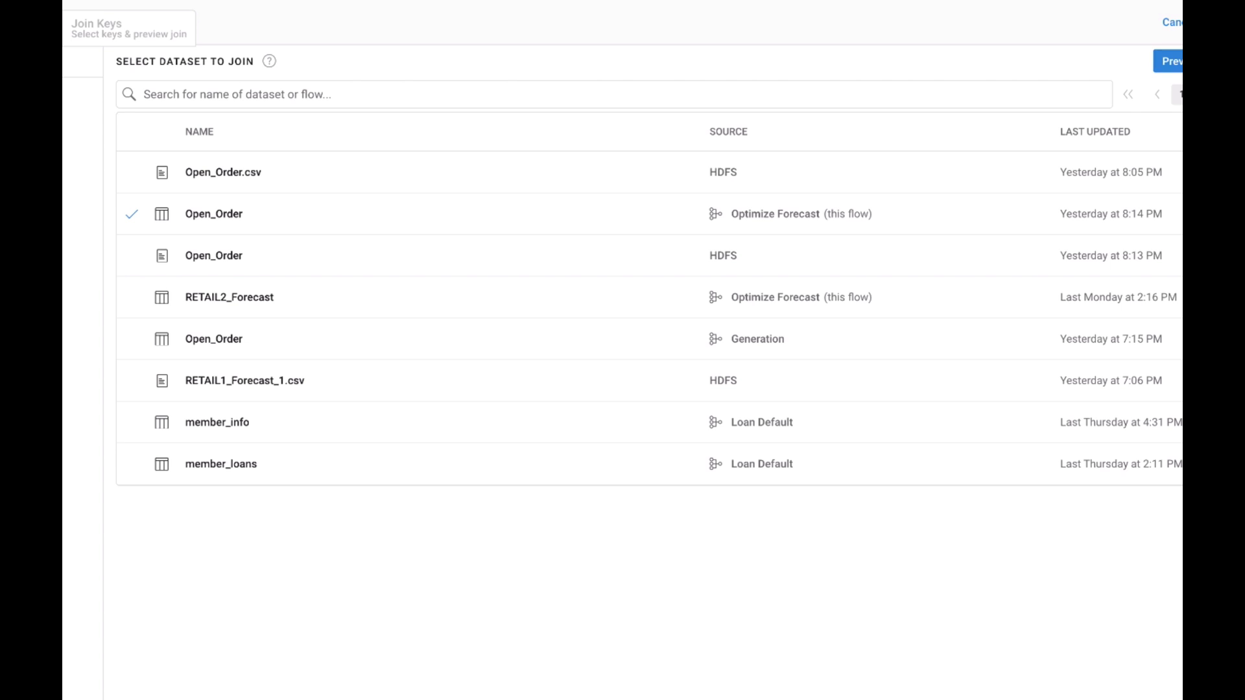
- Join Open_Order on warehouse_id/Ship_to, item_id and vendor keys
left_click(1106, 49)
left_click(1125, 51)
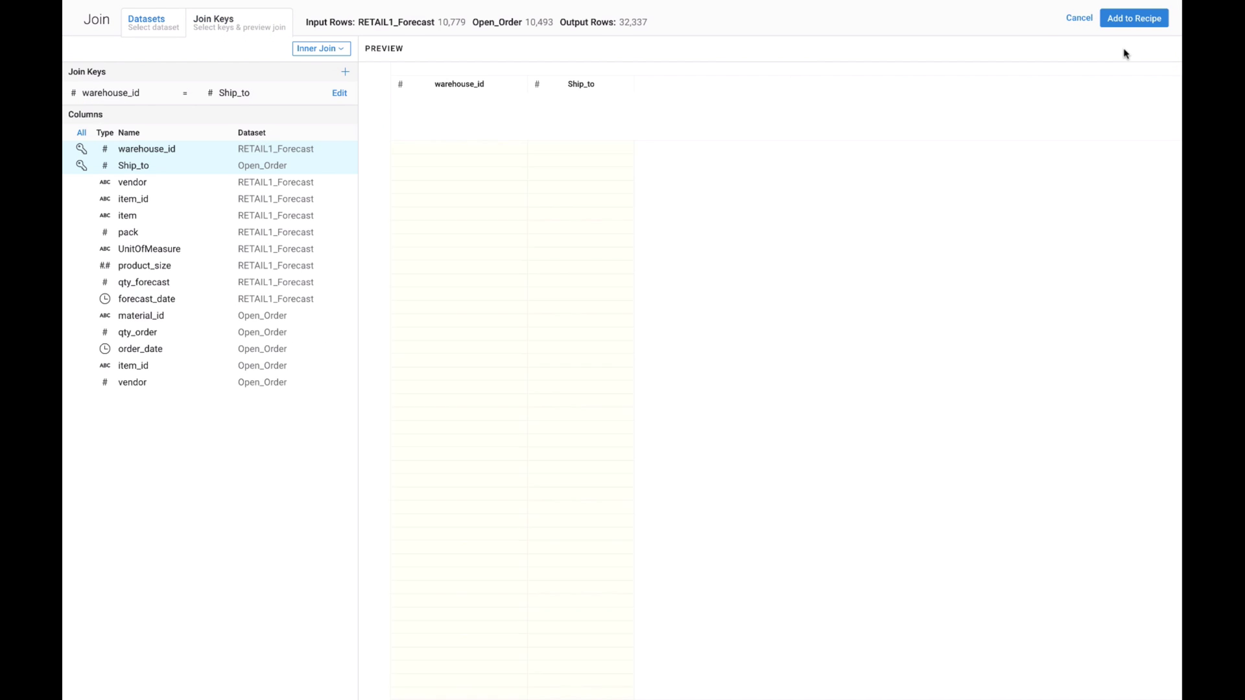
left_click(346, 74)
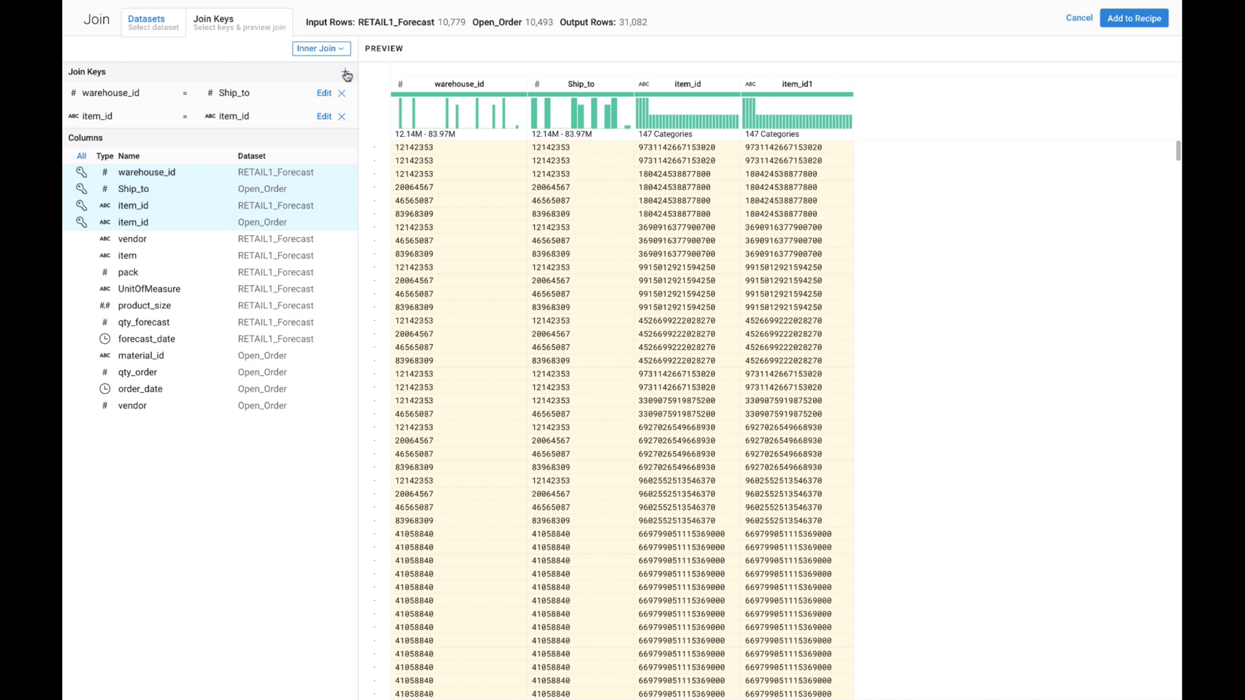
left_click(347, 76)
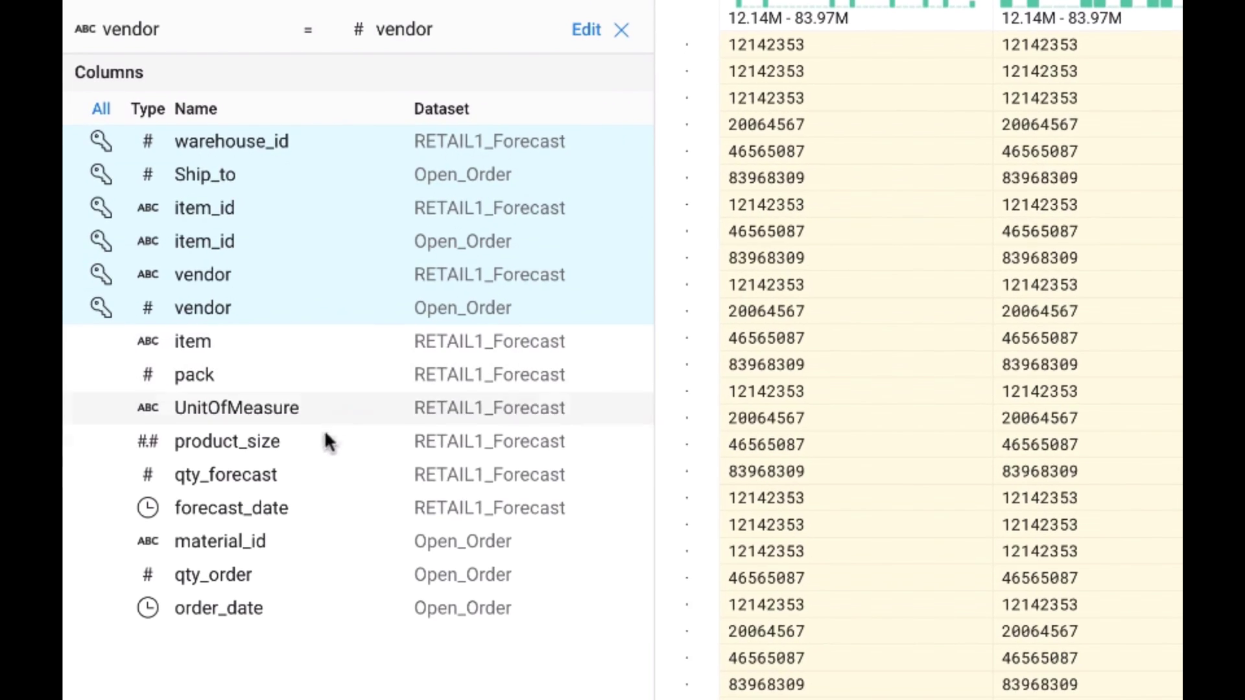
- Keep qty_forecast, qty_order and order_date, drop warehouse_id and item_id, and add the join to the recipe
left_click(315, 475)
left_click(288, 575)
left_click(284, 606)
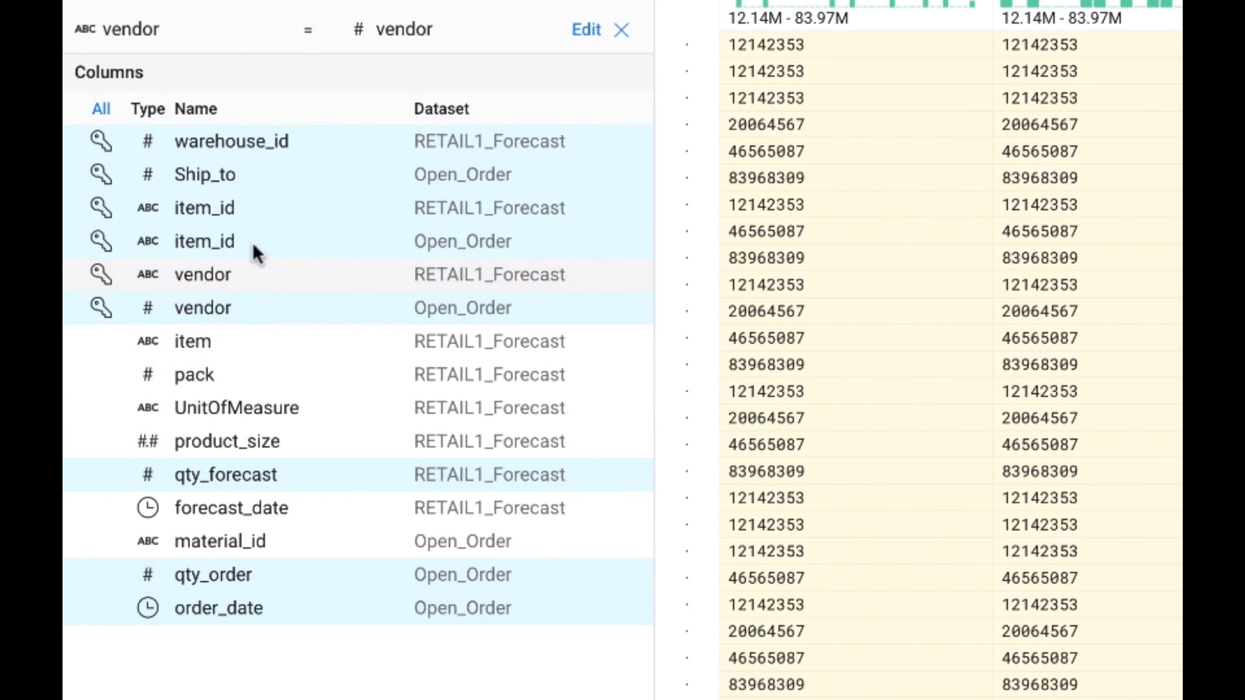
left_click(243, 210)
left_click(230, 144)
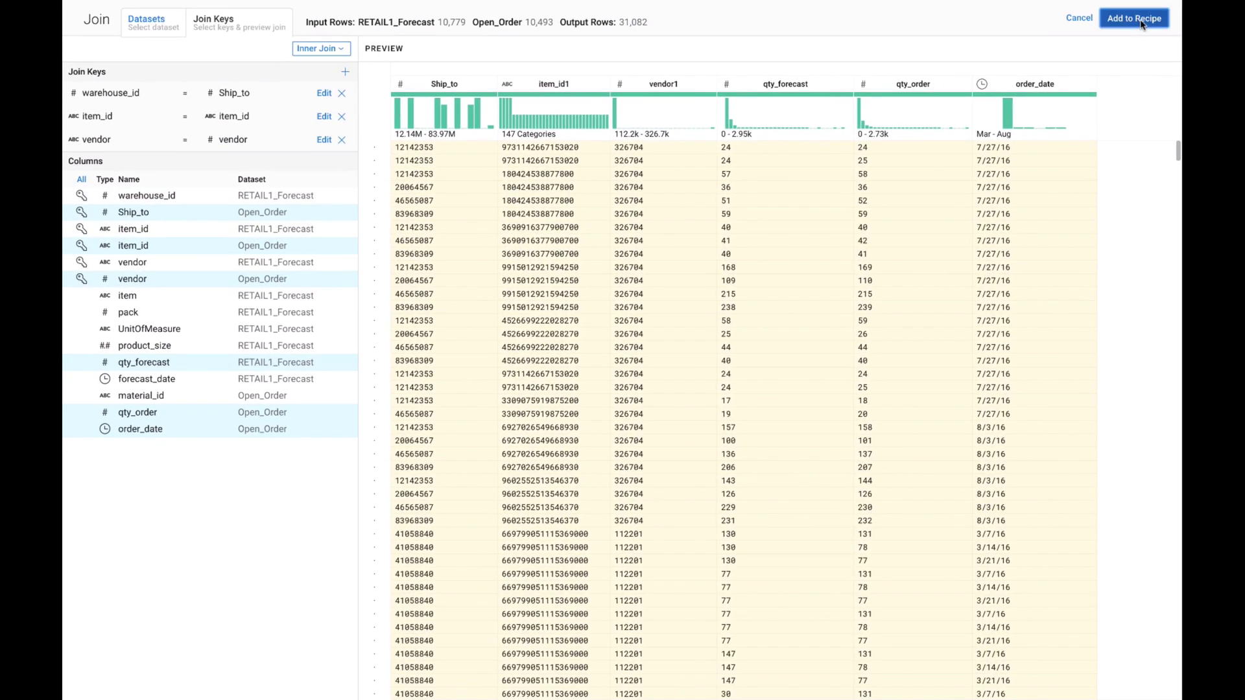
left_click(1135, 19)
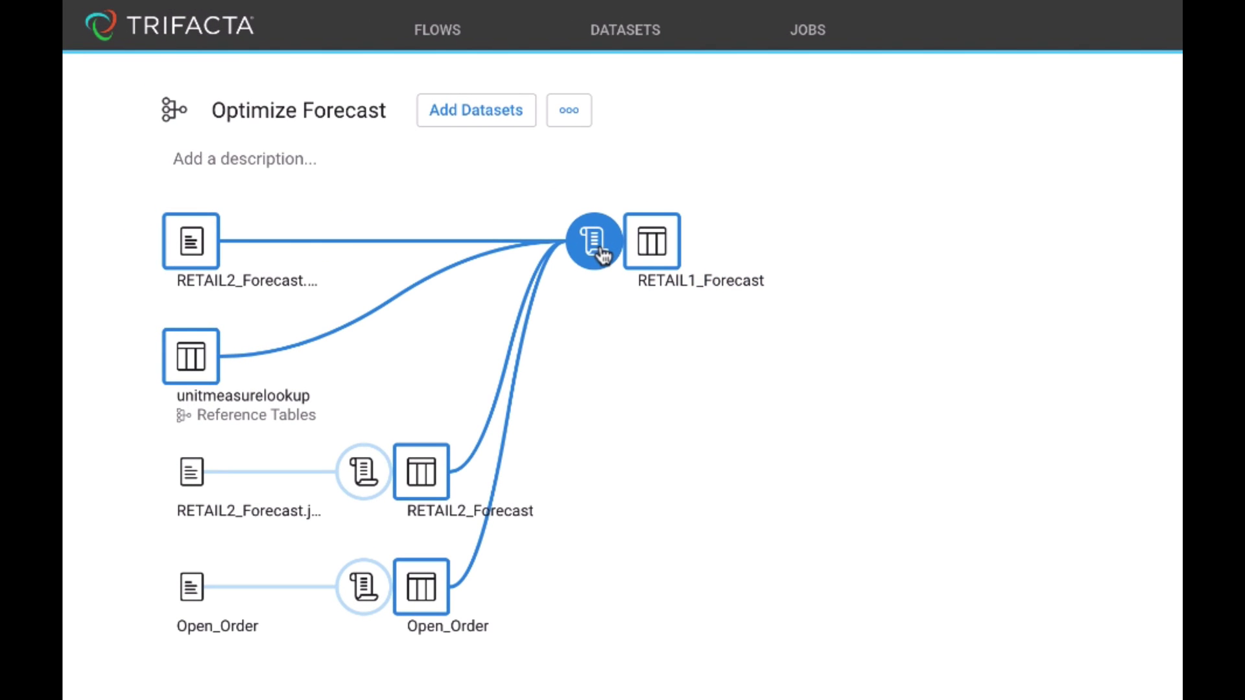
- Schedule the flow monthly on days 1, 4 and 9, plus weekly on Sundays
left_click(429, 474)
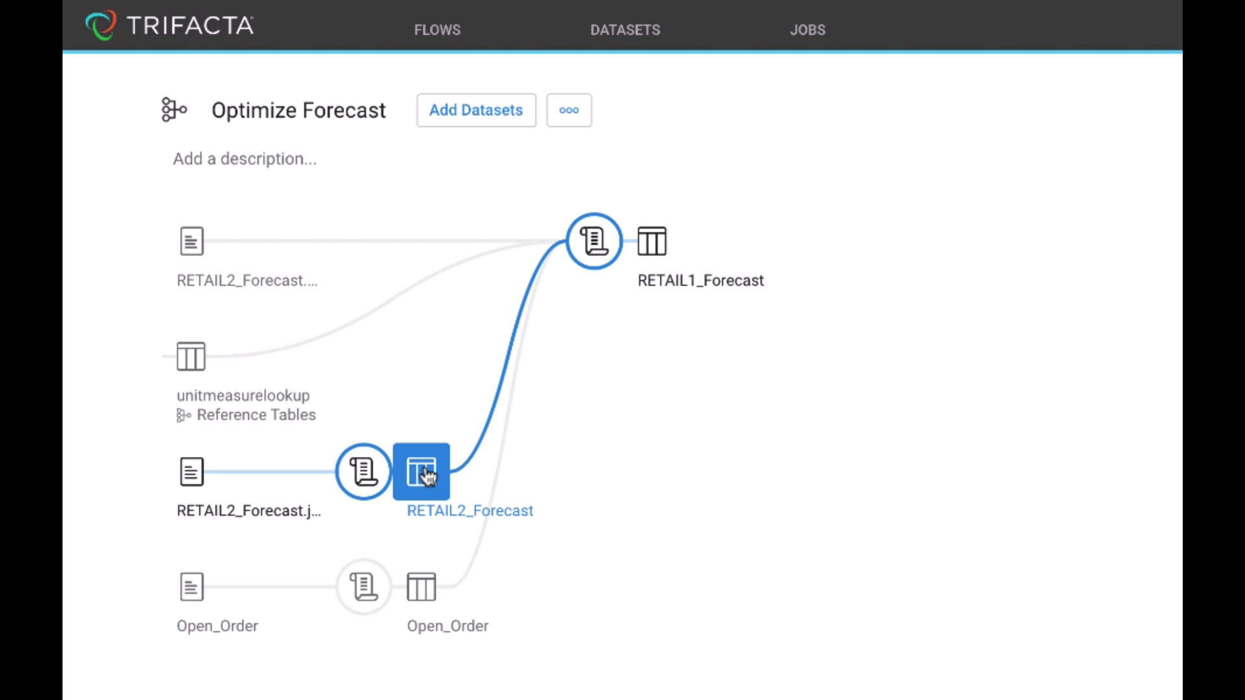
left_click(571, 115)
left_click(591, 162)
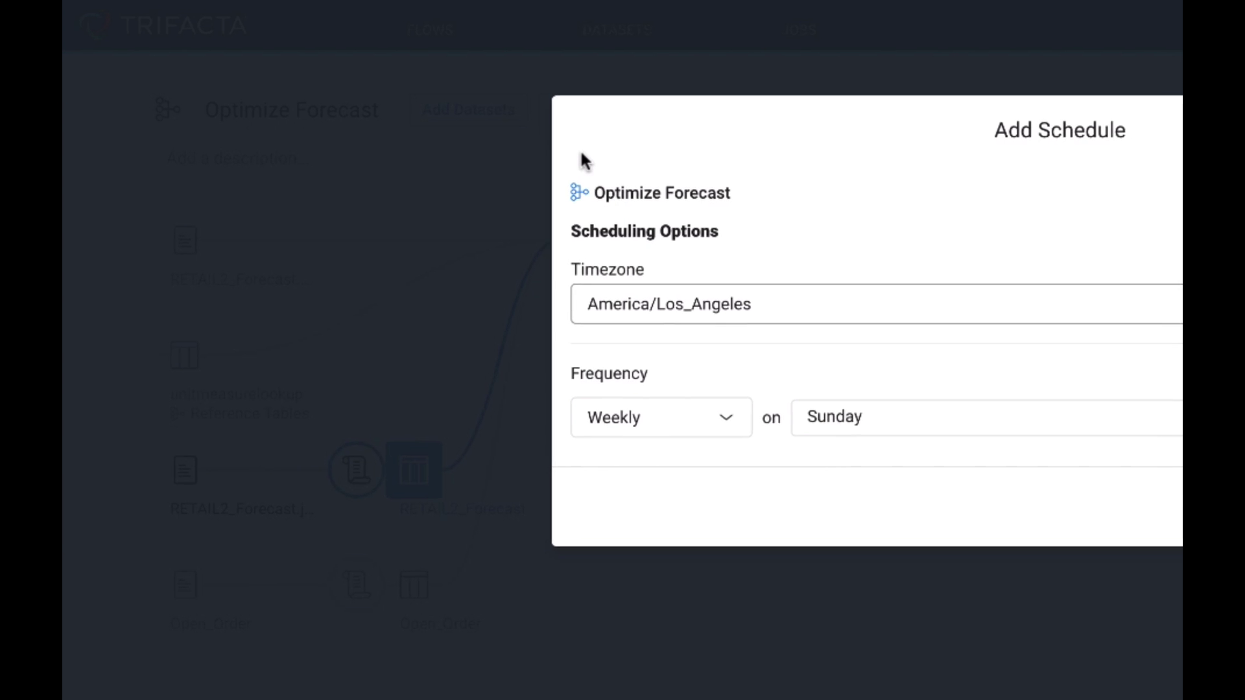
left_click(478, 379)
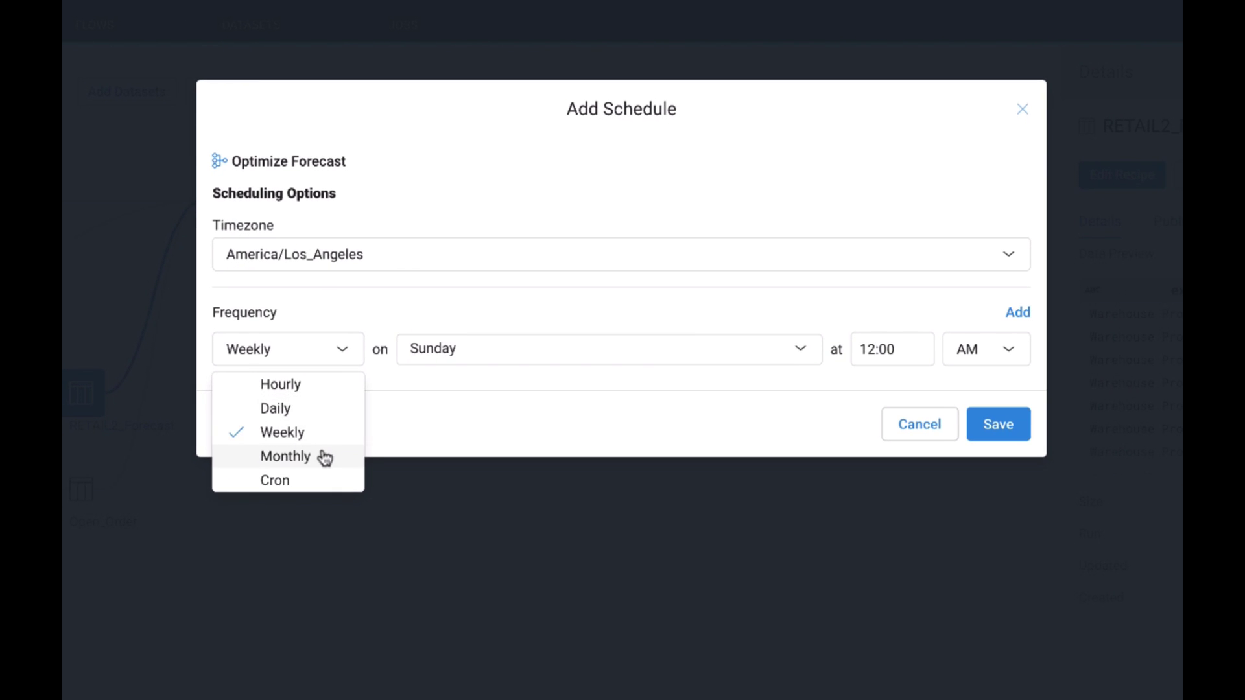
left_click(323, 456)
left_click(522, 359)
left_click(471, 455)
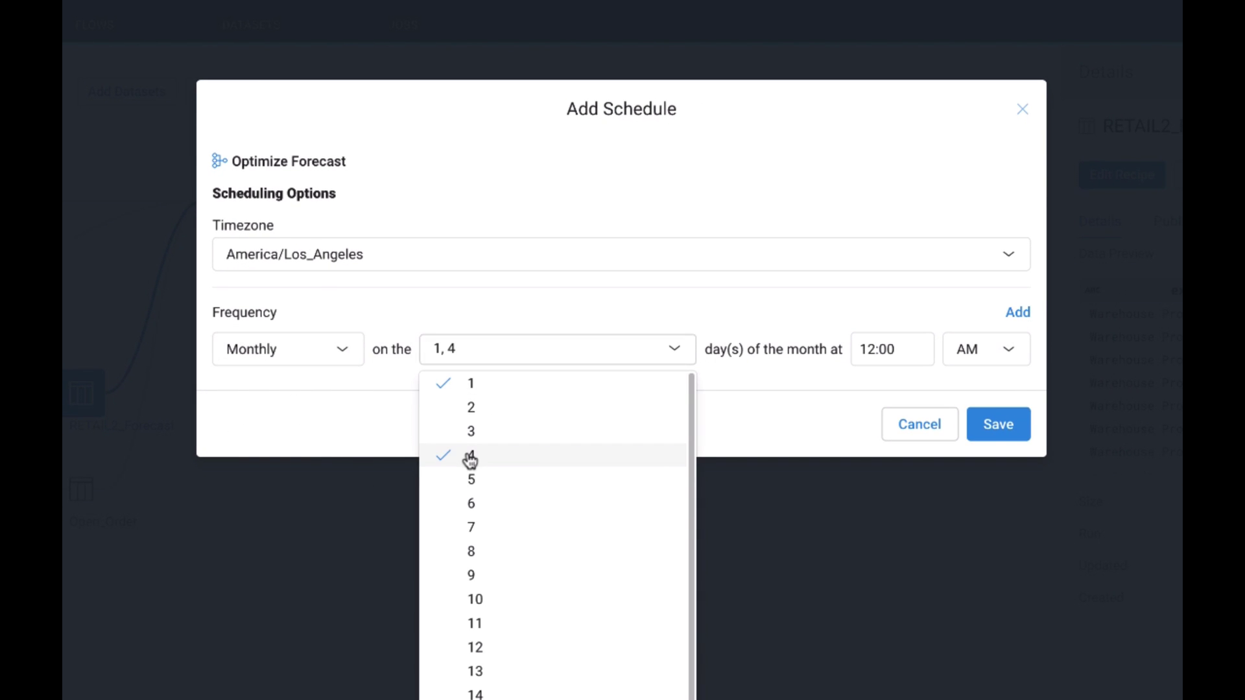
left_click(468, 575)
left_click(743, 437)
left_click(1018, 313)
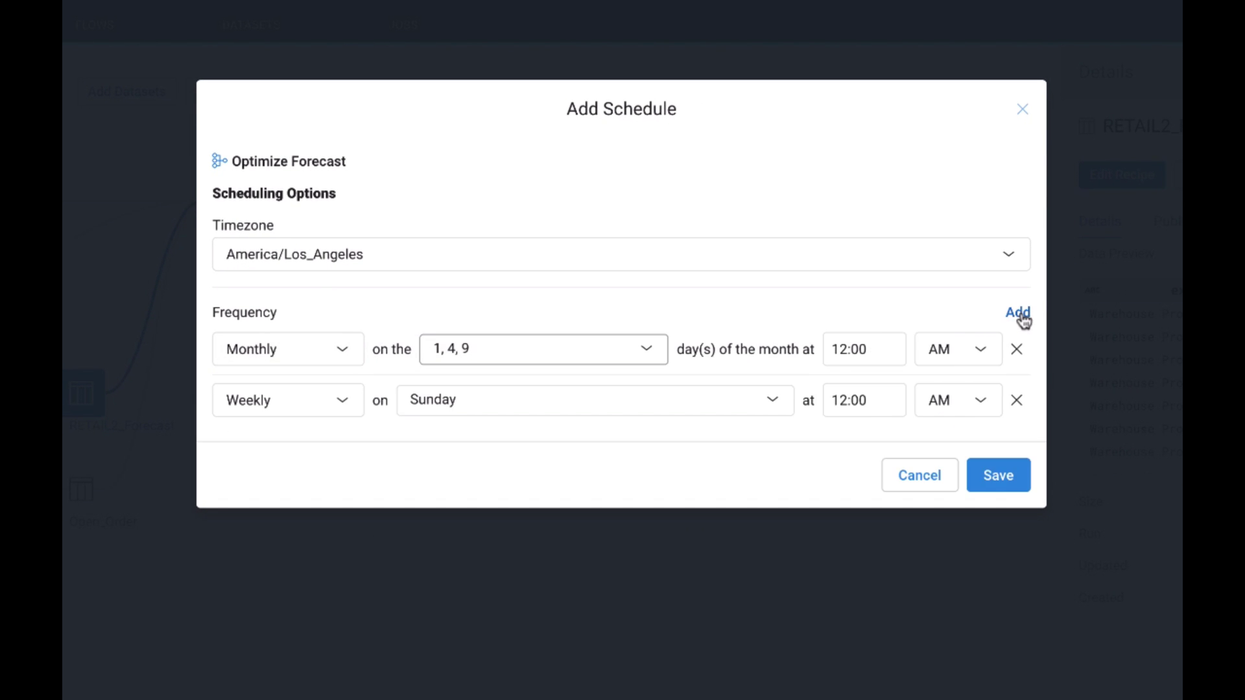
left_click(997, 475)
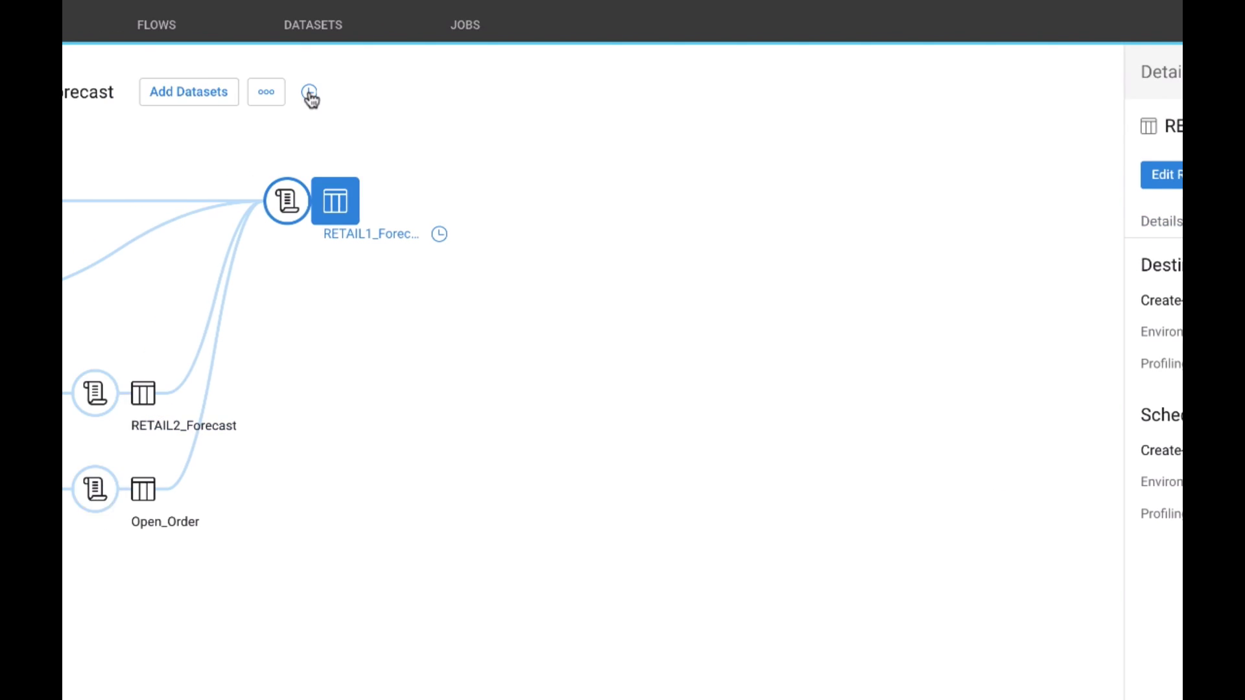
- Share Optimize Forecast with Administrator, then run the RETAIL1_Forecast job
left_click(488, 94)
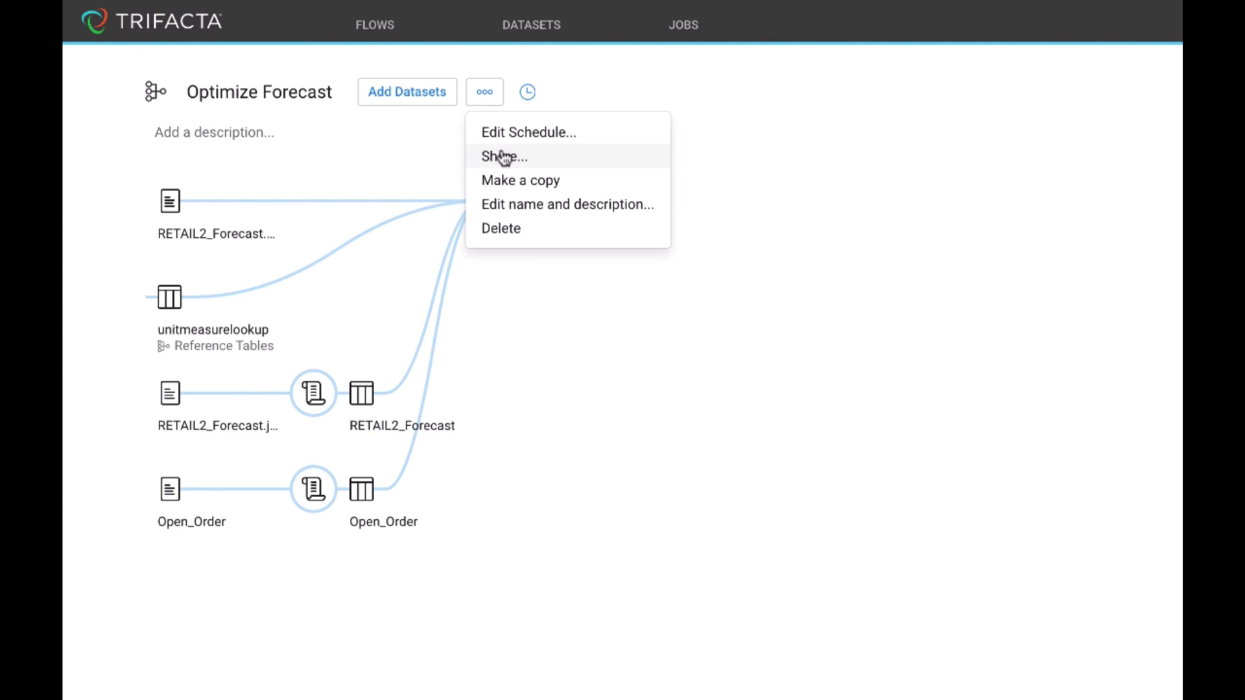
left_click(504, 157)
left_click(255, 279)
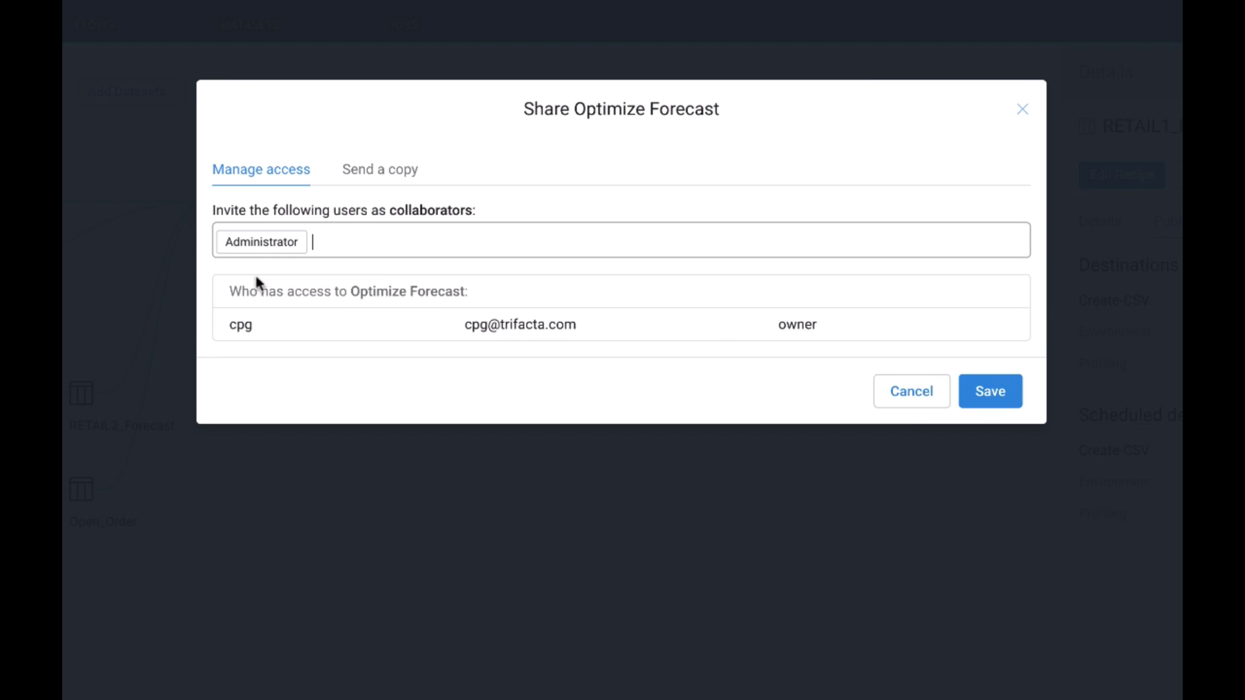
left_click(967, 389)
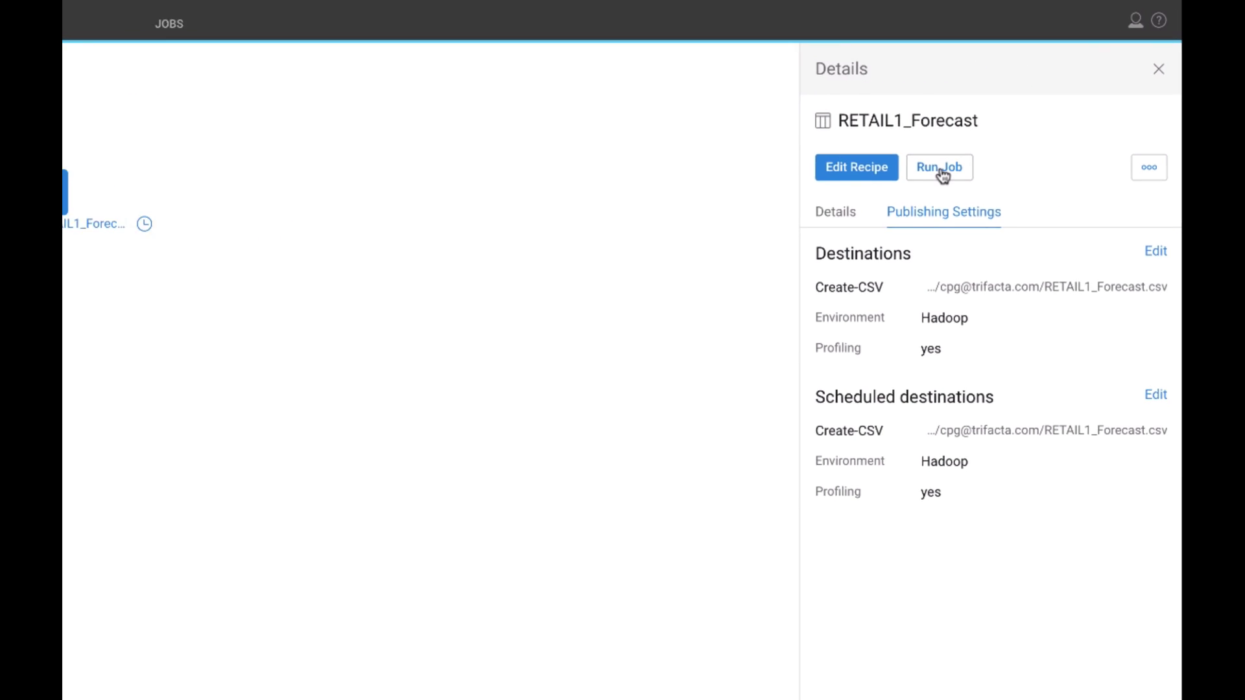
left_click(930, 176)
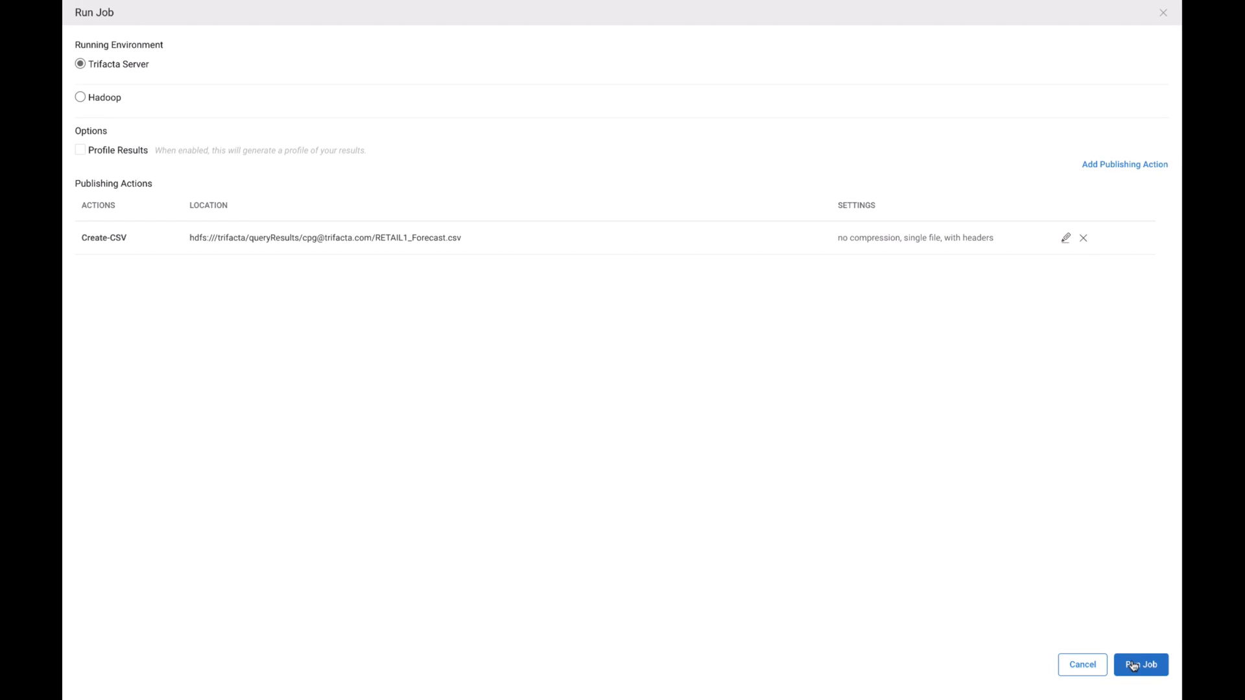
left_click(1135, 665)
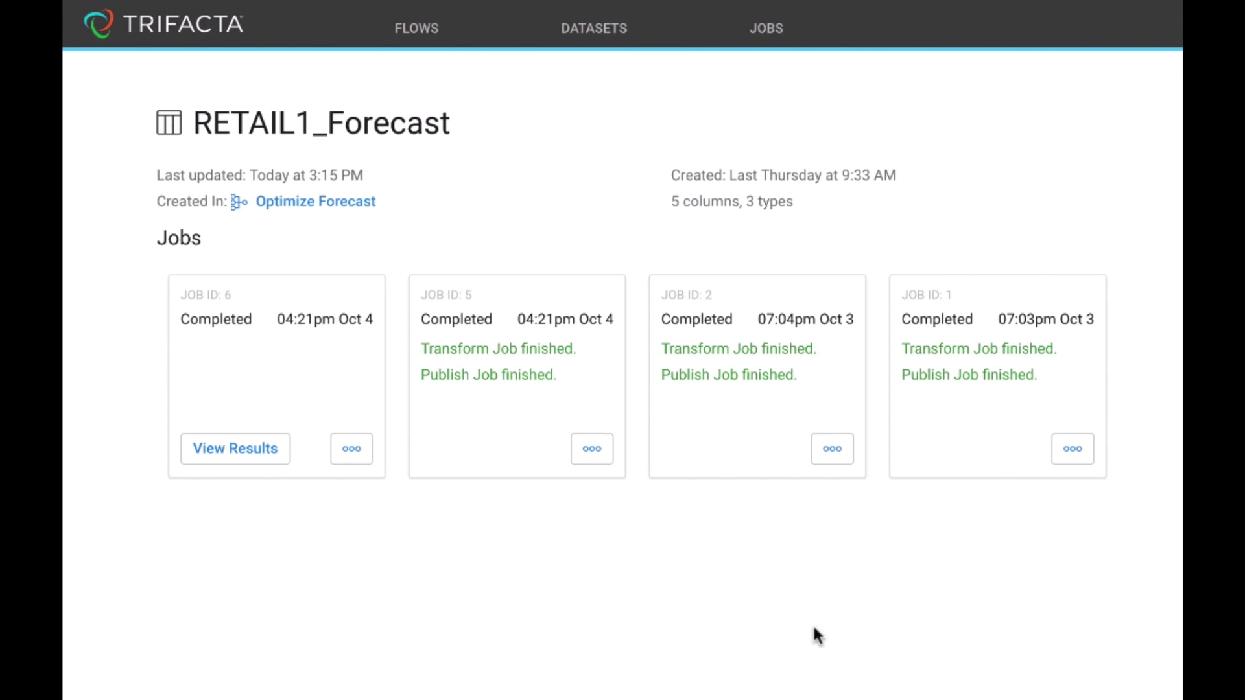
- Open the finished RETAIL1_Forecast job's results: 147 rows, five columns, 100% valid
left_click(267, 452)
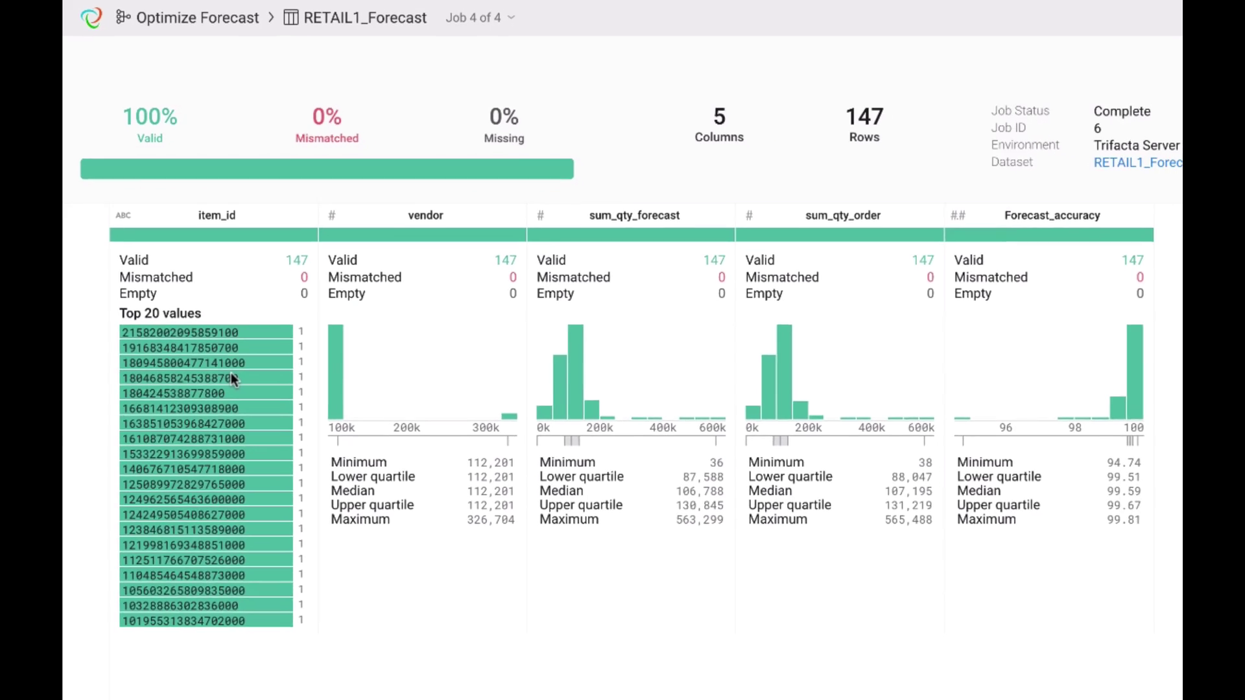